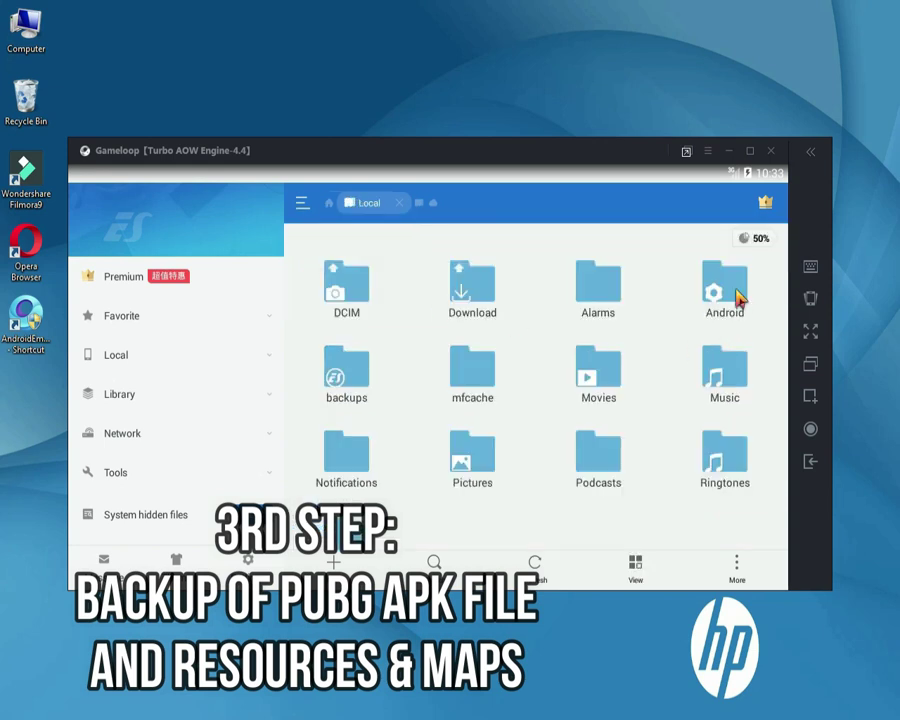
- Browse the emulator's local storage from the root directory into the data folder
click(302, 203)
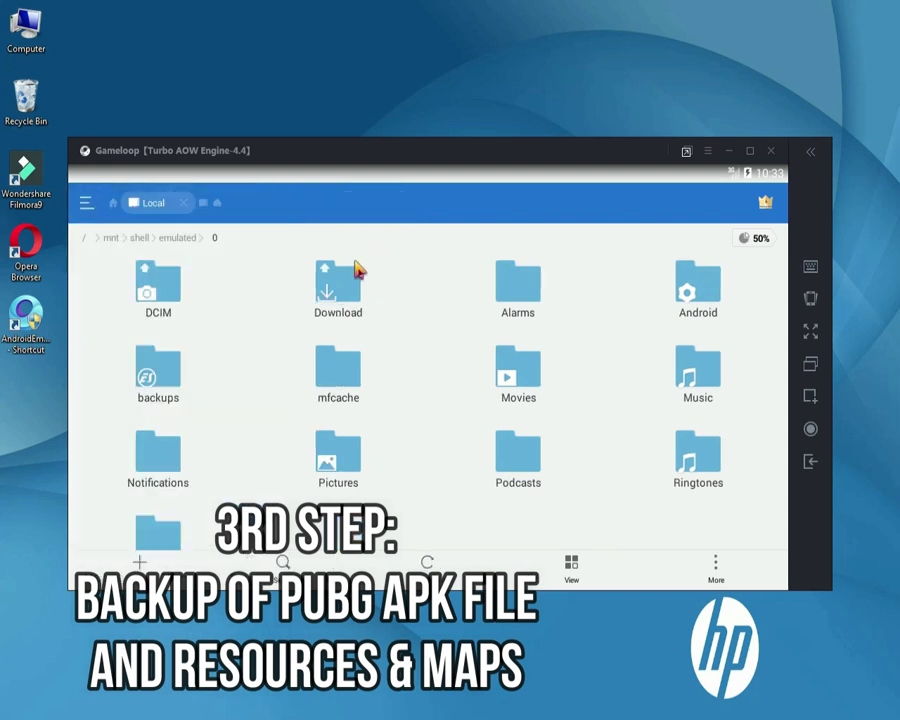
click(86, 240)
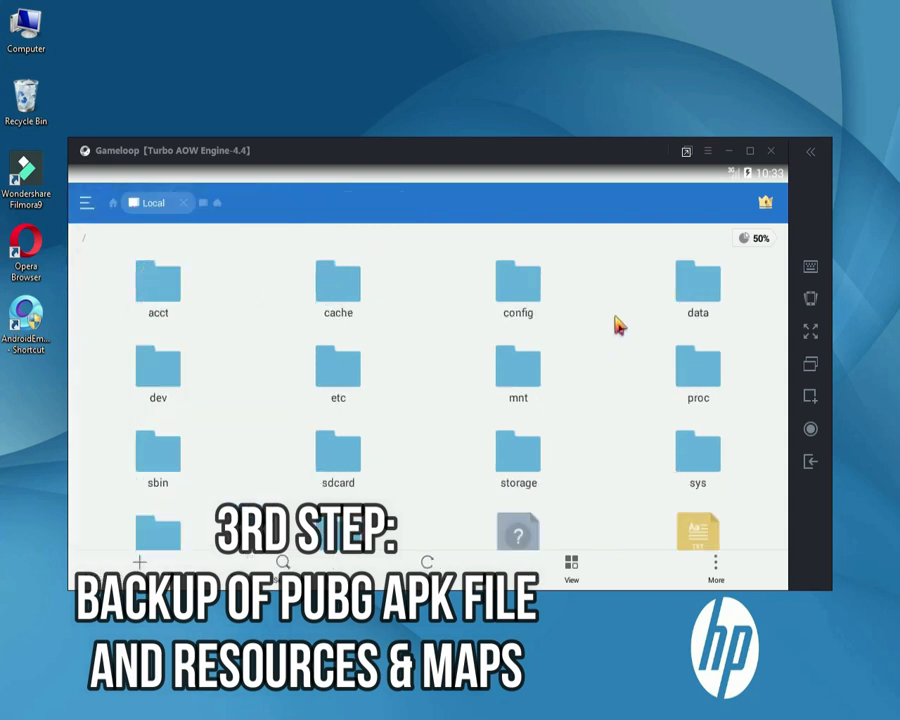
click(719, 307)
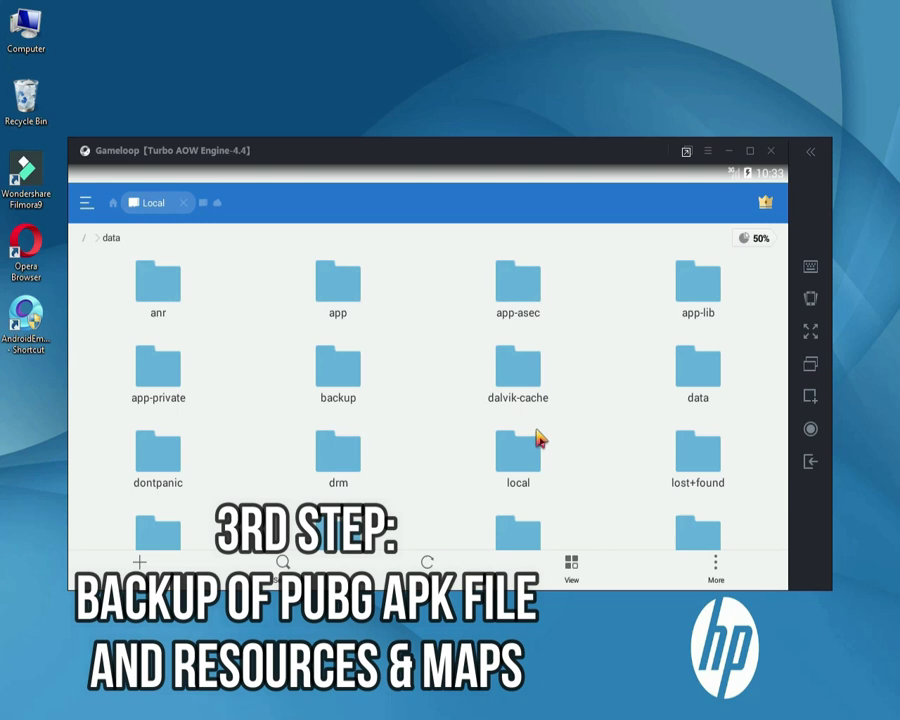
scroll(538, 438, down, 3)
click(530, 418)
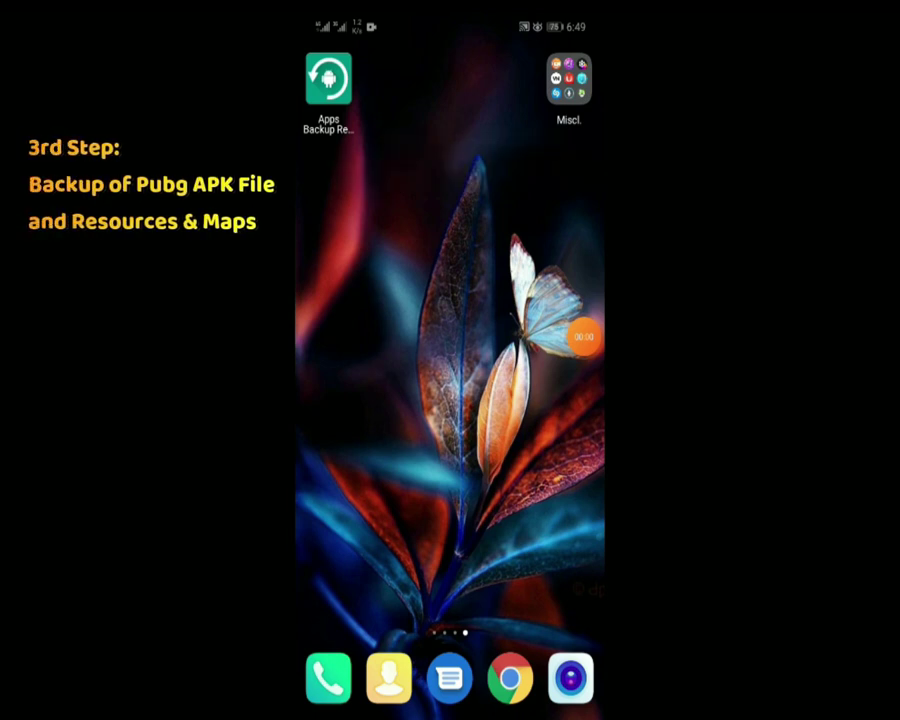
- Back up PUBG MOBILE with the Apps Backup Restore app on the phone, finding it by searching for "pu"
click(328, 80)
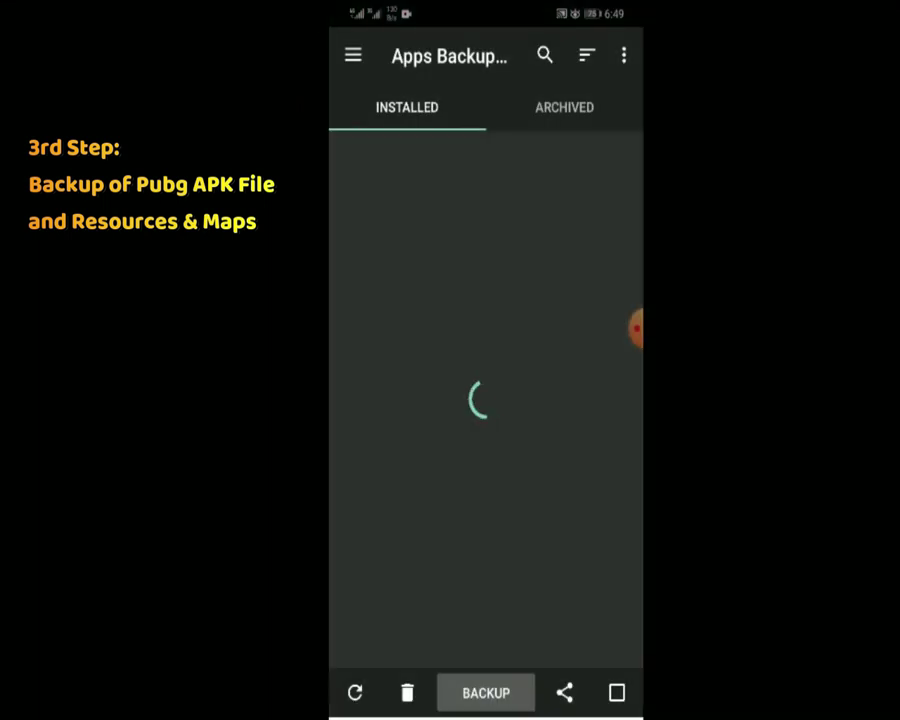
click(544, 55)
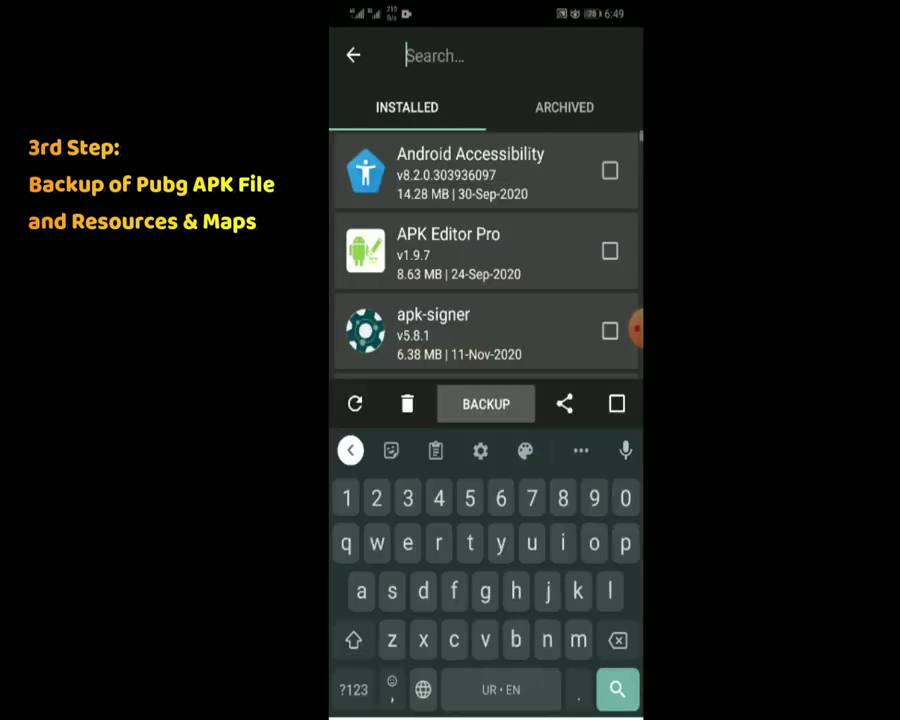
text(pu)
click(610, 170)
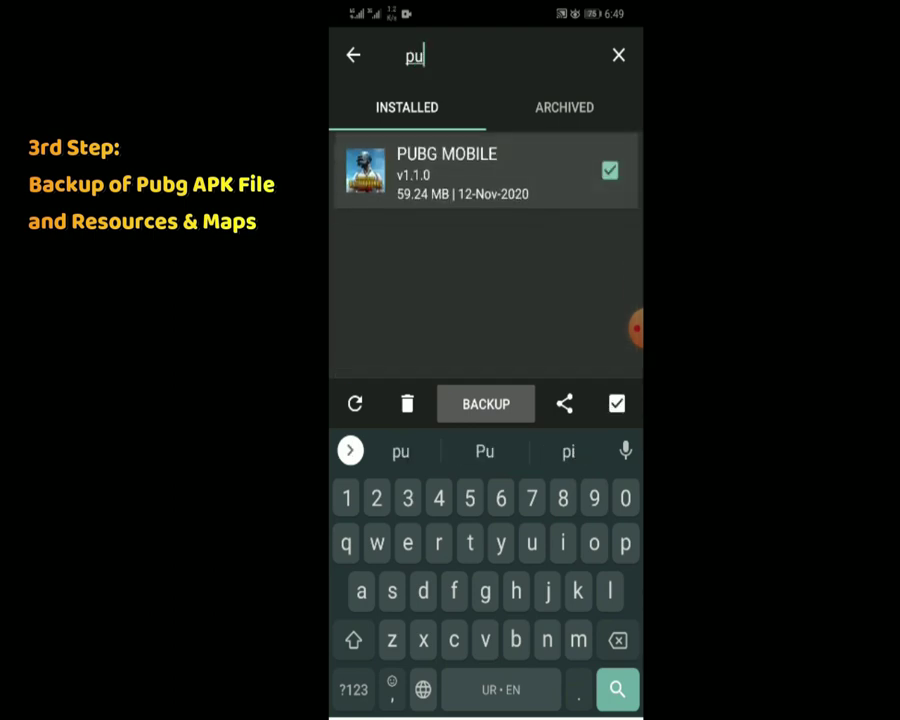
click(486, 403)
key(Escape)
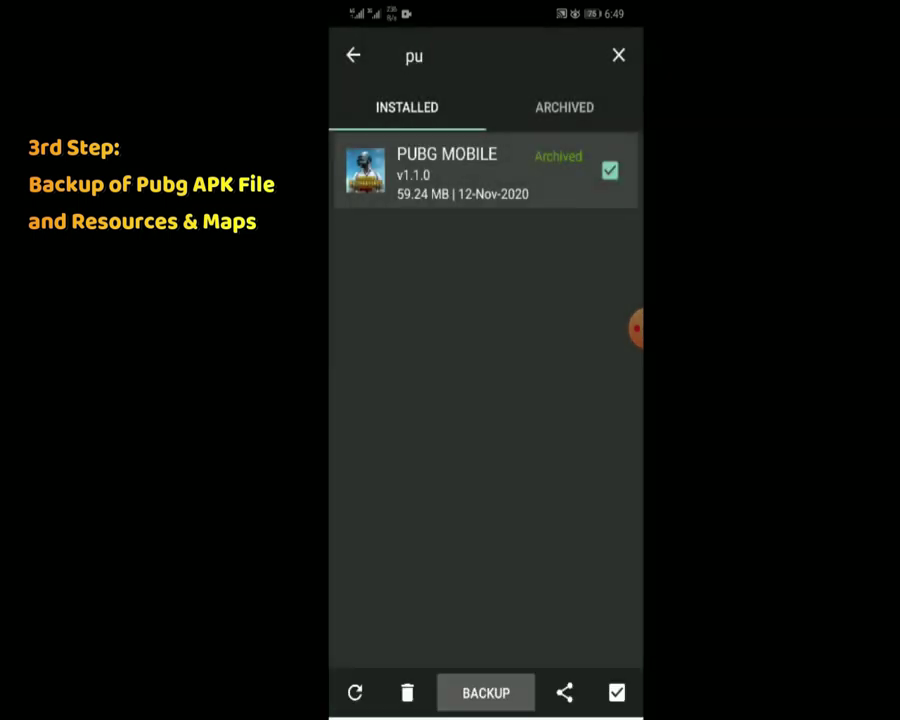
key(Escape)
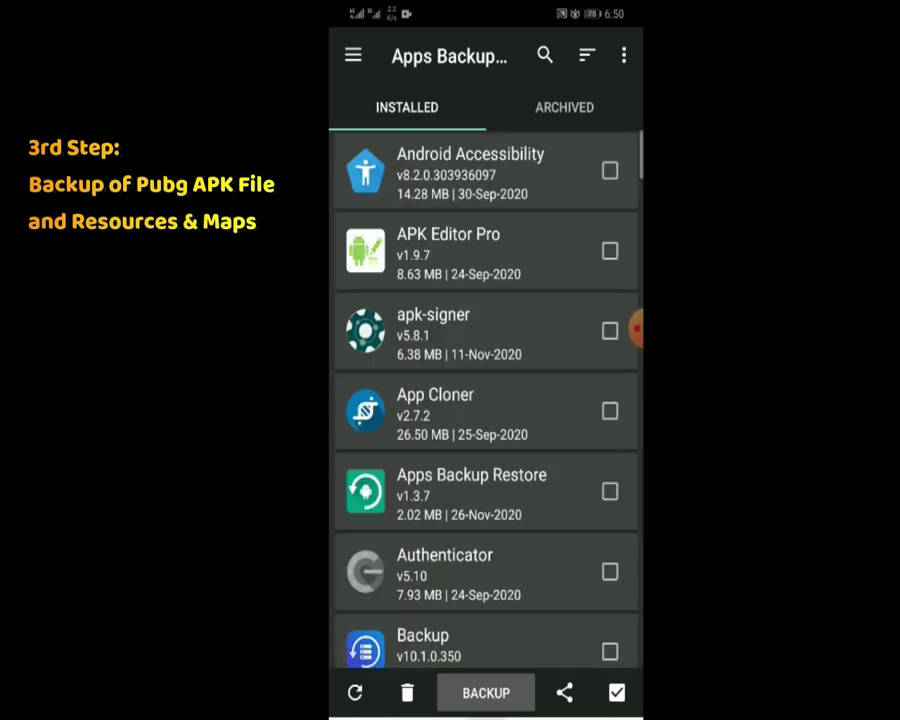
- Check the backed-up PUBG APK in the Apps_backup_reinstall folder of the phone's internal storage using the file manager
key(Home)
click(362, 66)
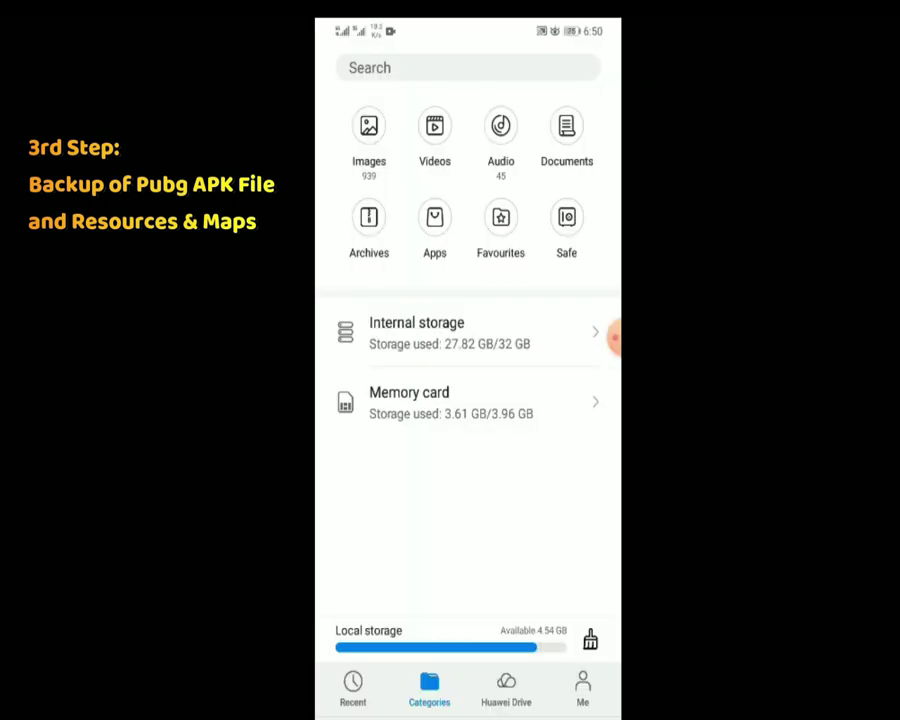
click(612, 336)
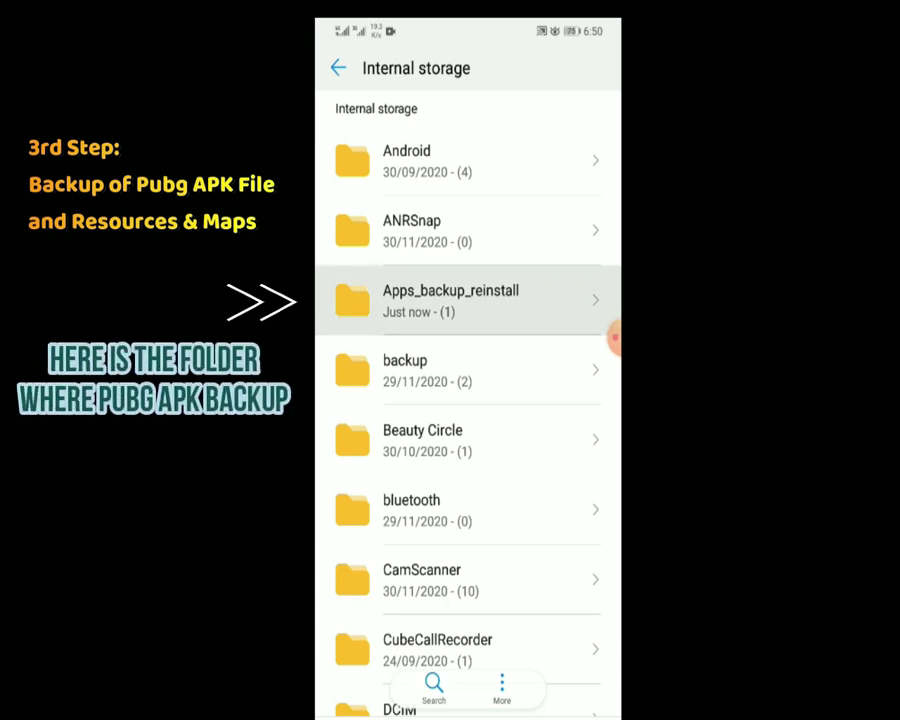
click(450, 300)
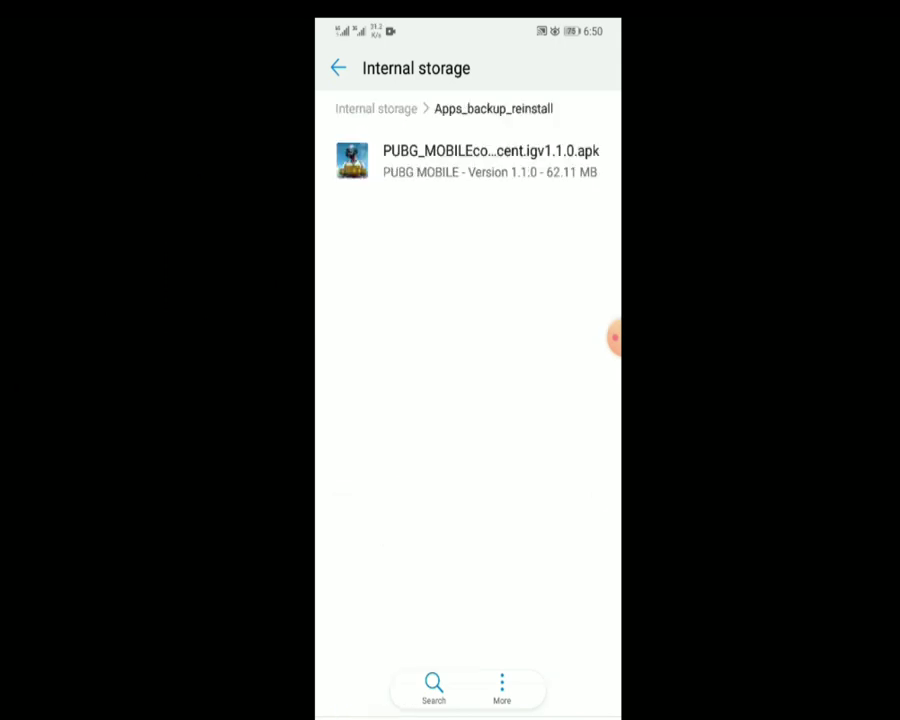
click(338, 67)
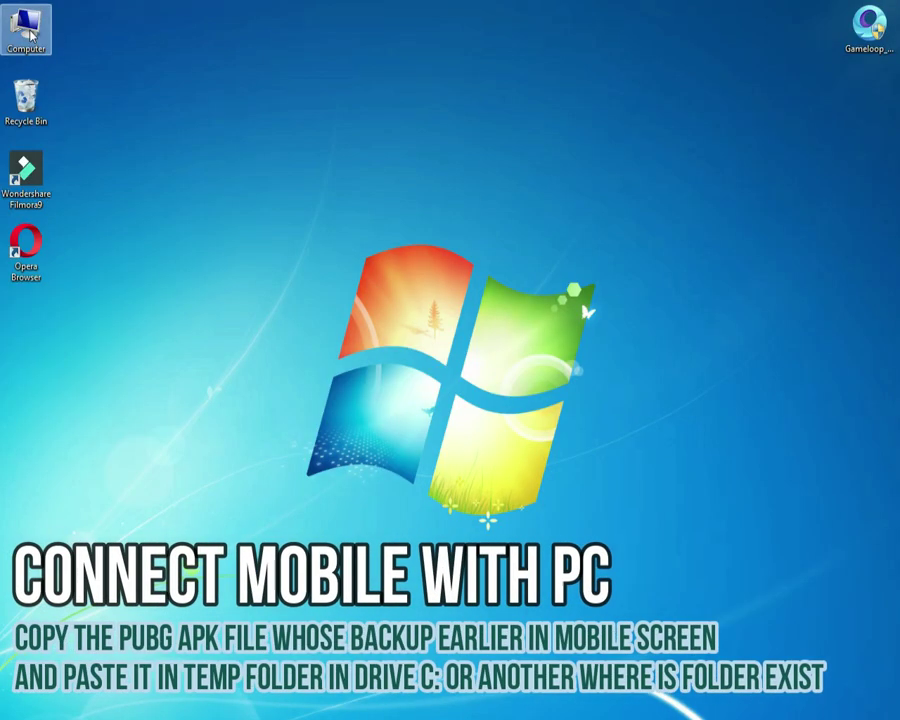
- On the PC, copy the PUBG_MOBILEcom.tencent.igv1.1.0 APK from Apps_backup_reinstall in the connected phone's internal storage
double_click(30, 35)
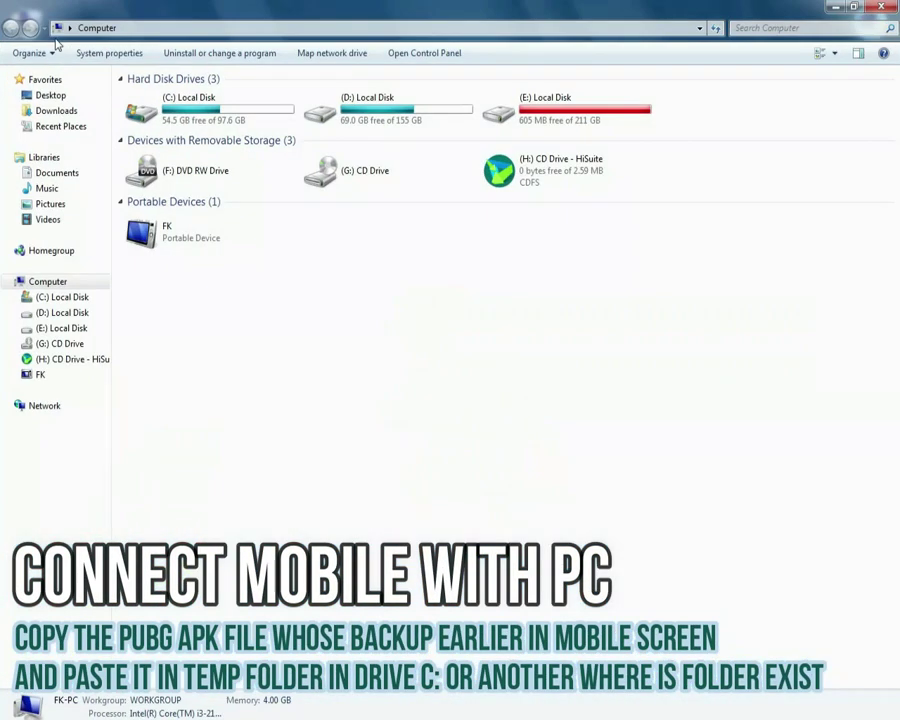
click(202, 242)
double_click(202, 242)
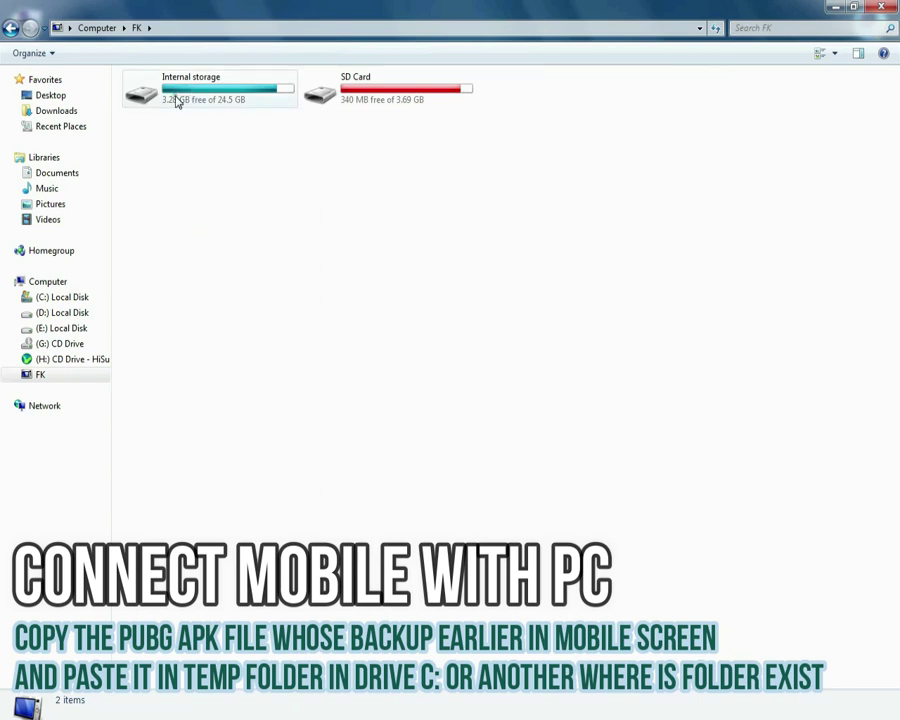
double_click(176, 100)
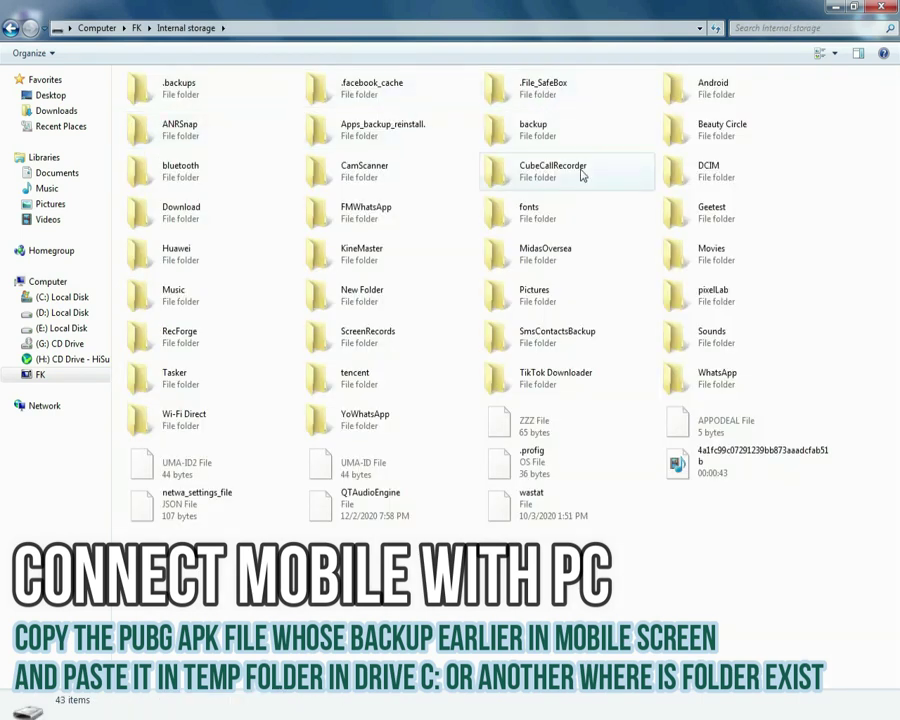
double_click(365, 145)
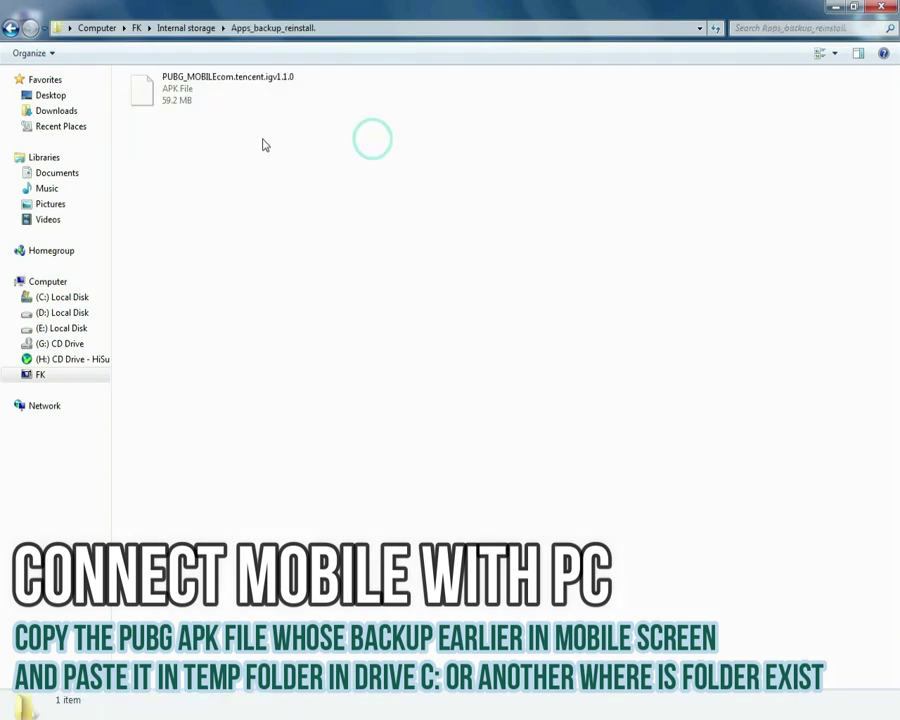
click(183, 98)
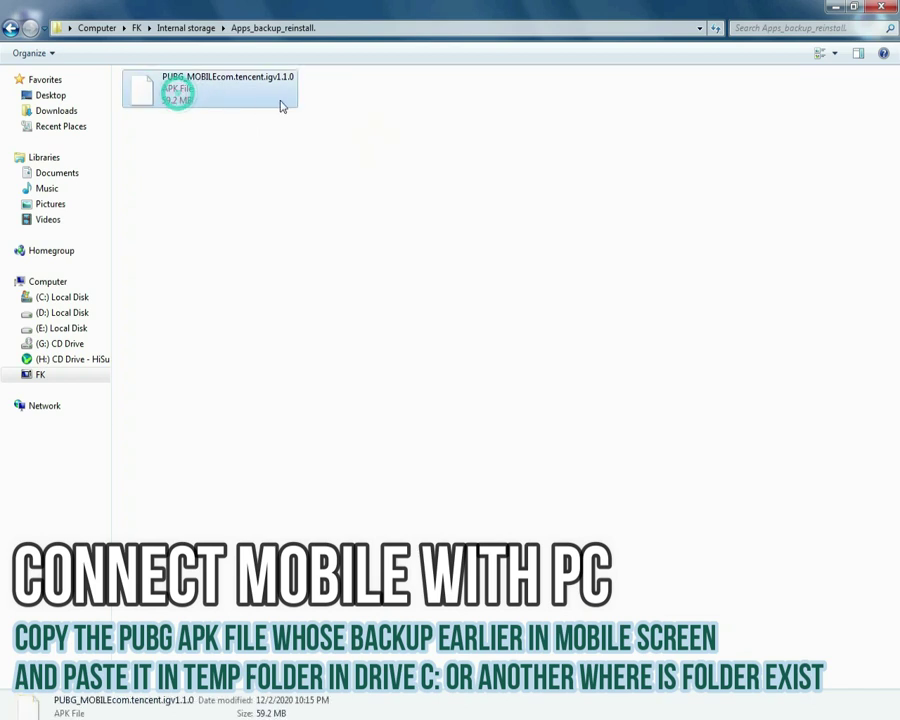
right_click(232, 107)
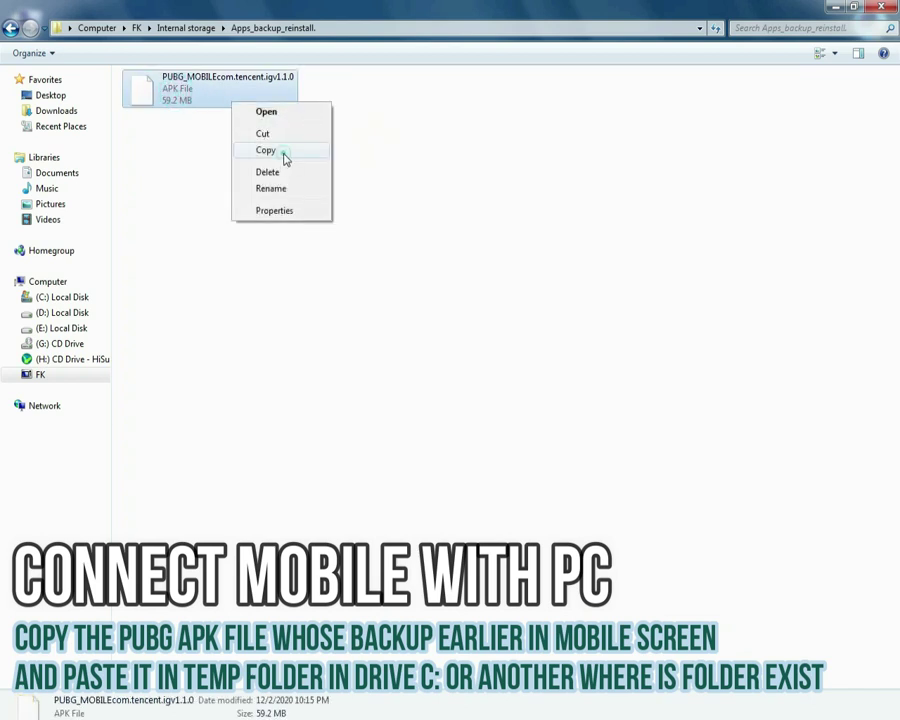
click(285, 155)
click(878, 9)
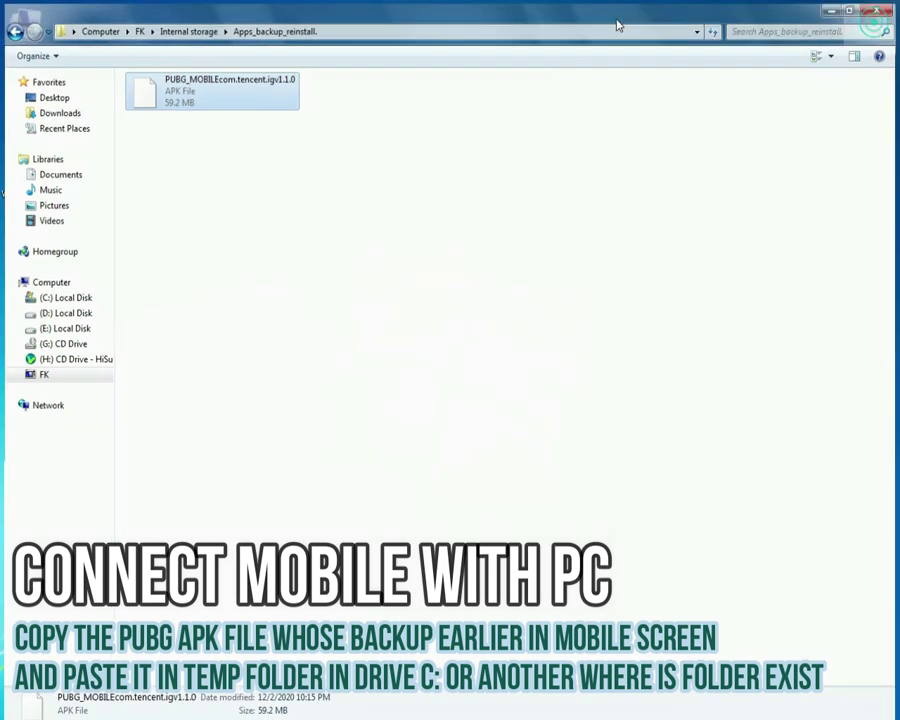
- Create a new folder with the default name in C:\Temp\TxGameDownload\MobileGamePCShared
double_click(22, 24)
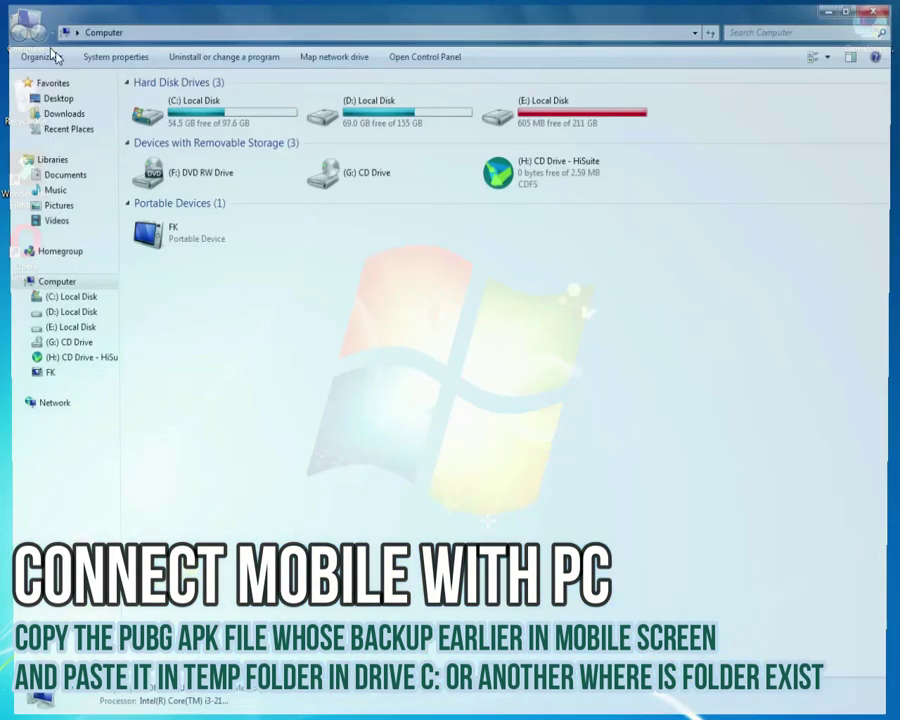
double_click(177, 116)
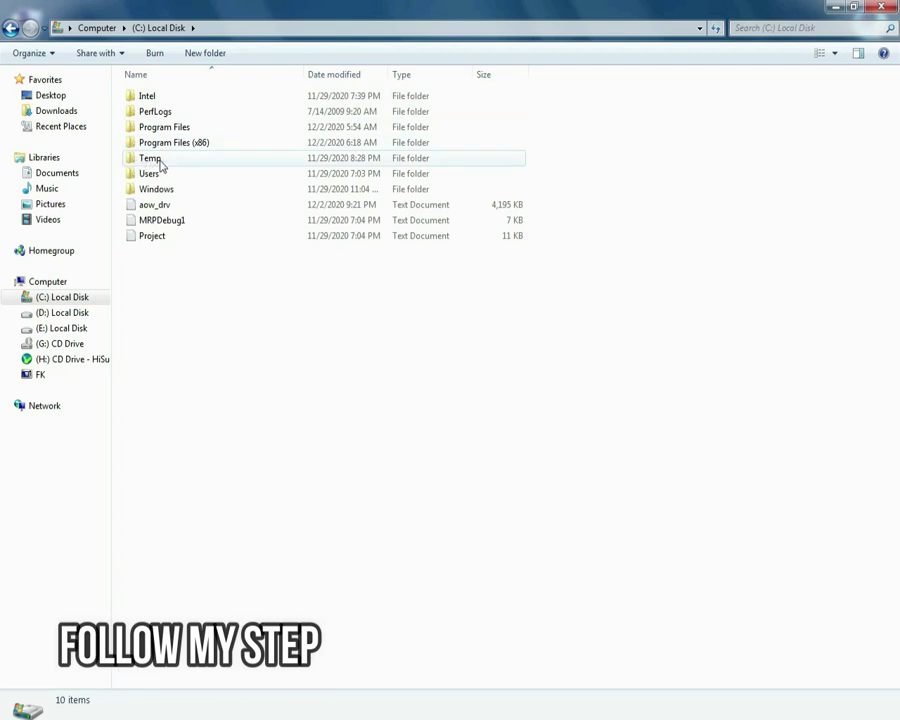
double_click(158, 160)
double_click(171, 100)
double_click(168, 128)
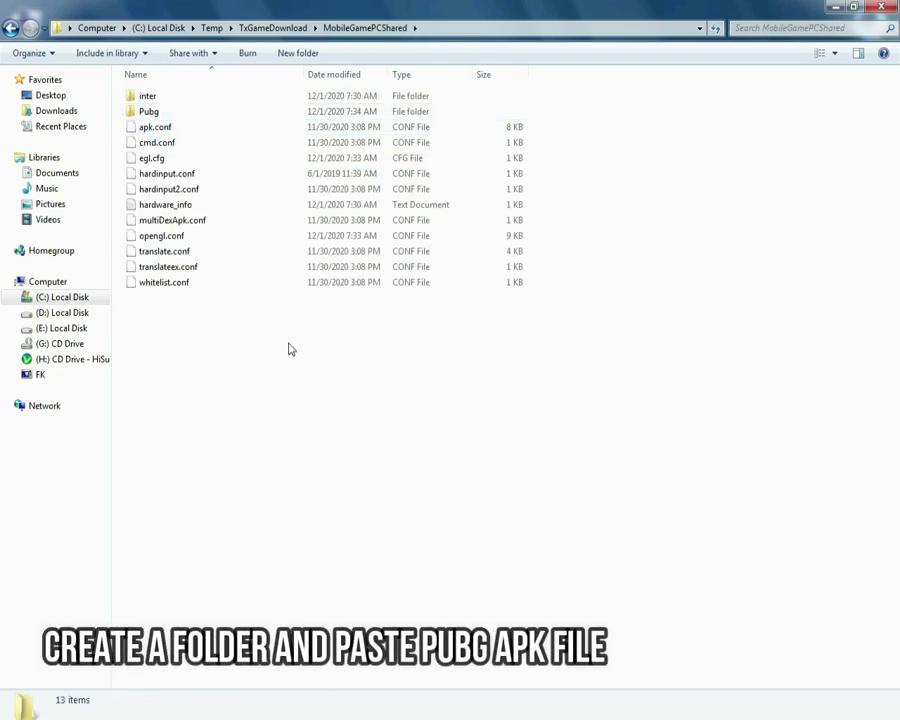
right_click(362, 405)
mouse_move(323, 524)
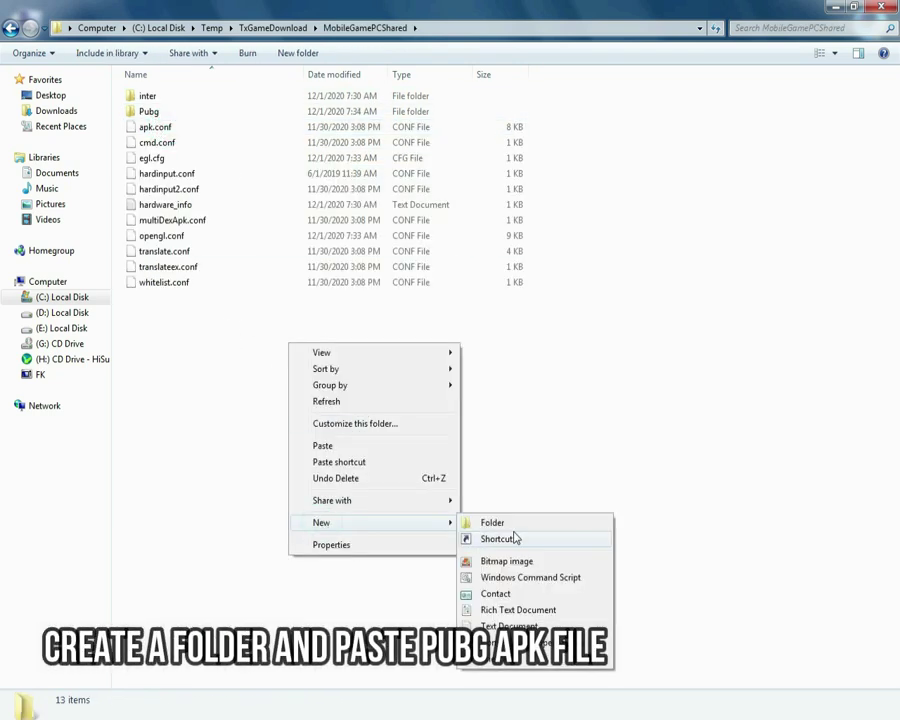
click(514, 525)
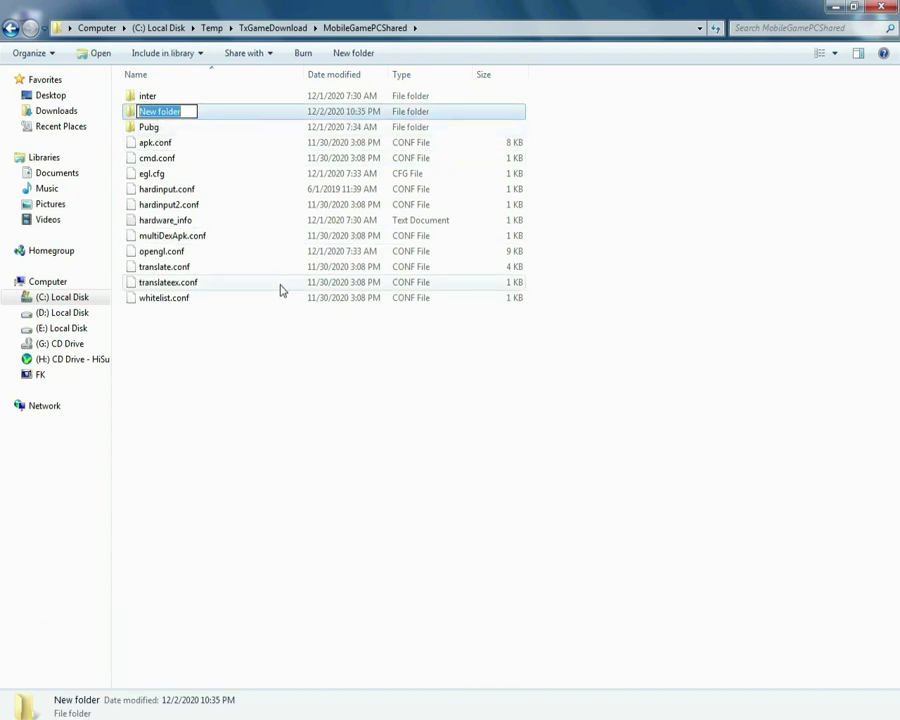
click(243, 414)
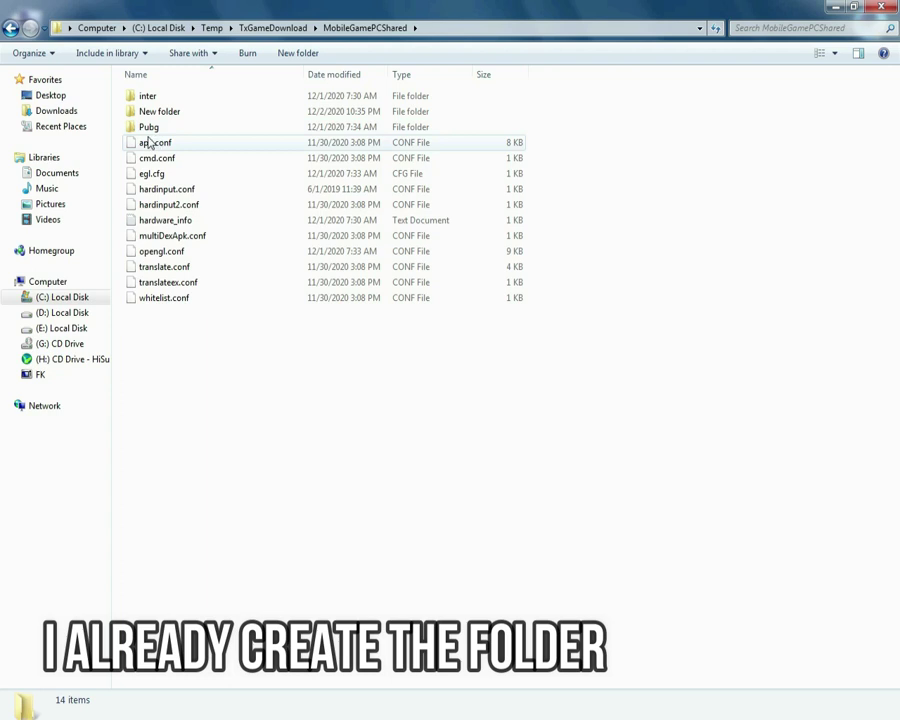
- Examine the PUBG APK file in the existing Pubg folder inside MobileGamePCShared
double_click(150, 128)
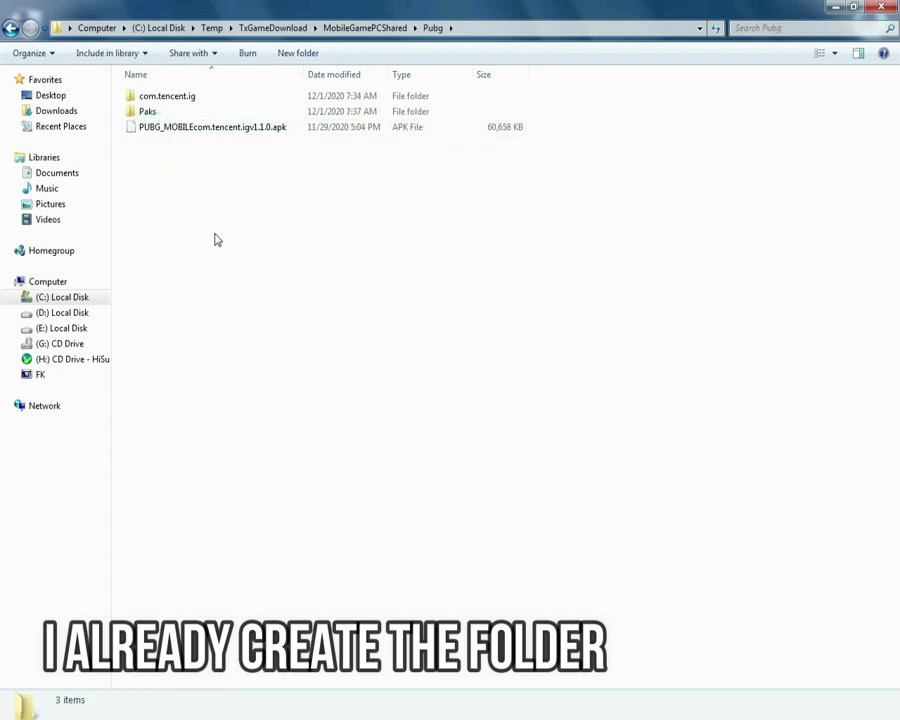
right_click(199, 212)
click(166, 215)
click(157, 127)
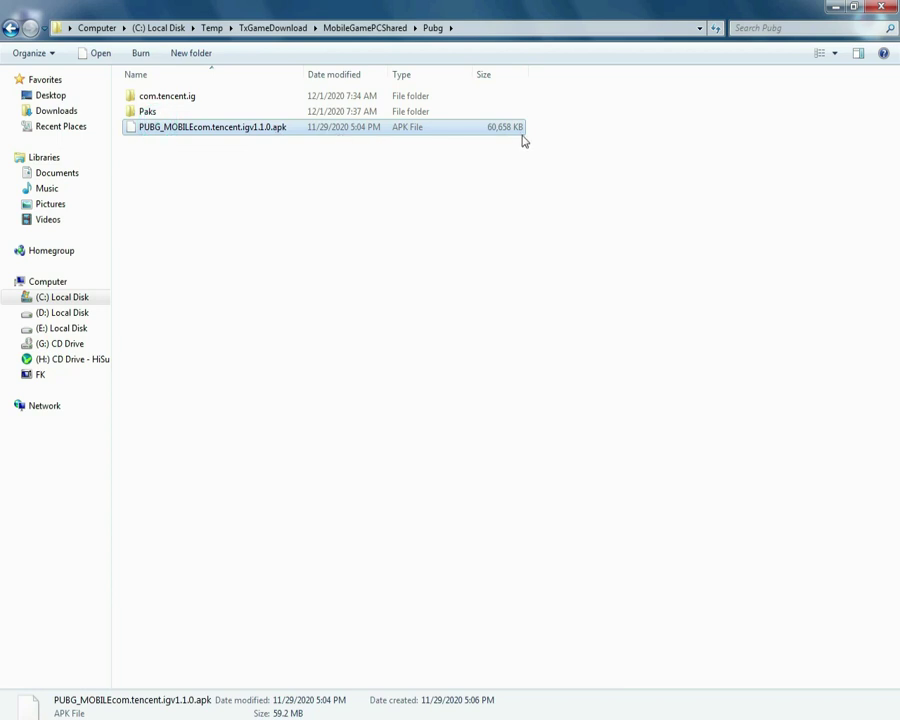
click(10, 28)
click(10, 28)
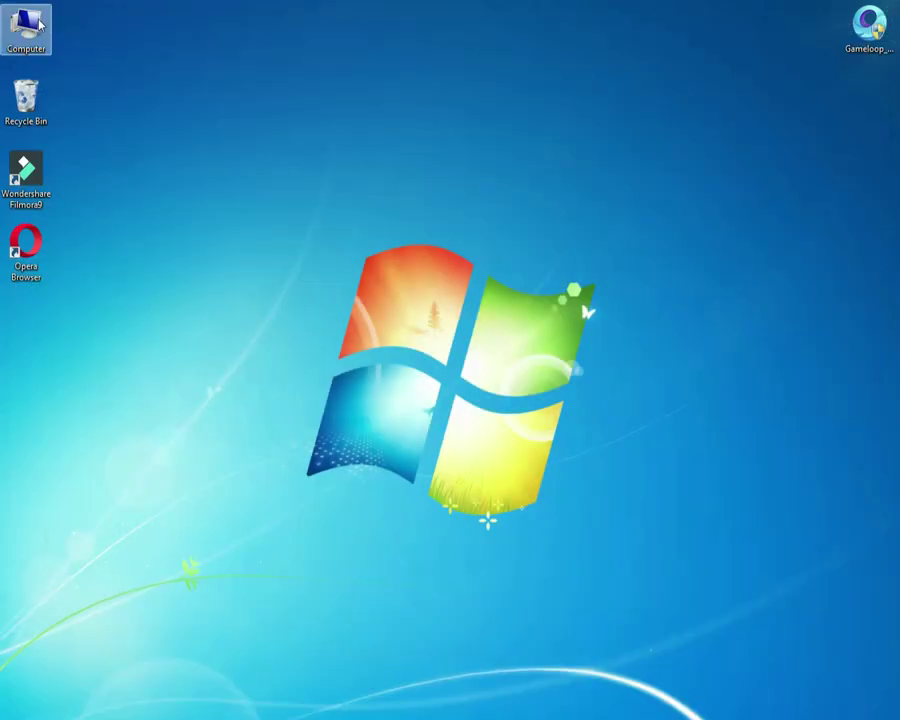
- Copy the com.tencent.ig folder from Android\obb in the connected phone's internal storage and return to the desktop
double_click(40, 28)
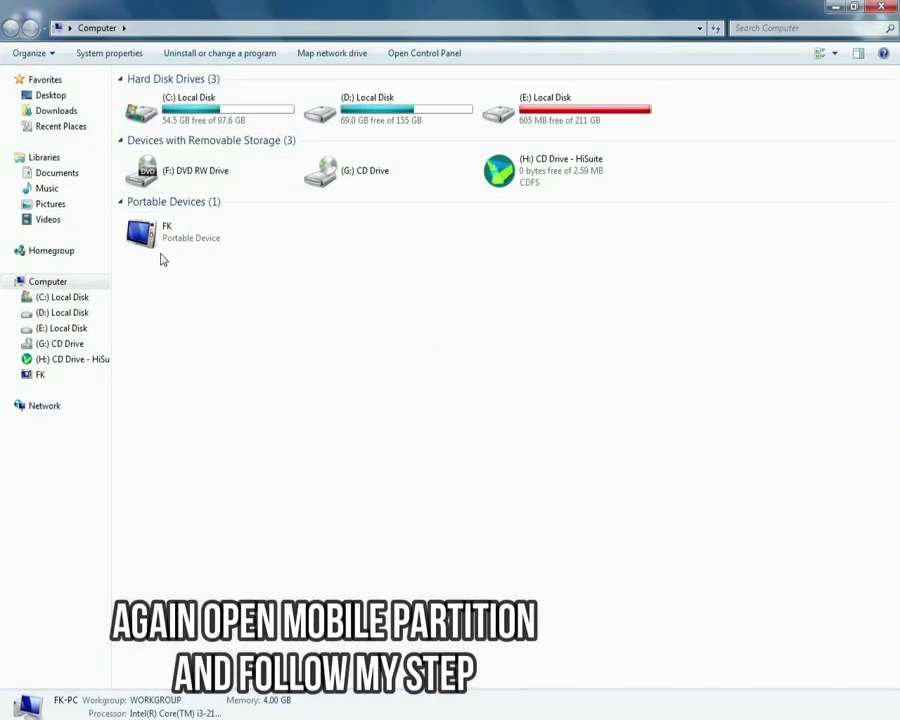
double_click(160, 240)
double_click(207, 98)
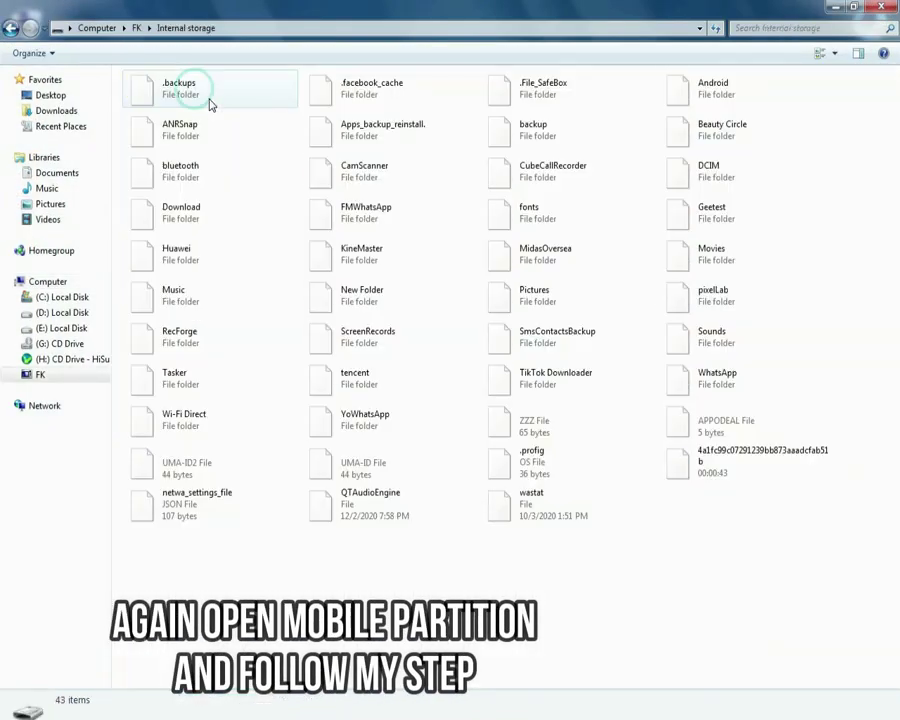
double_click(700, 95)
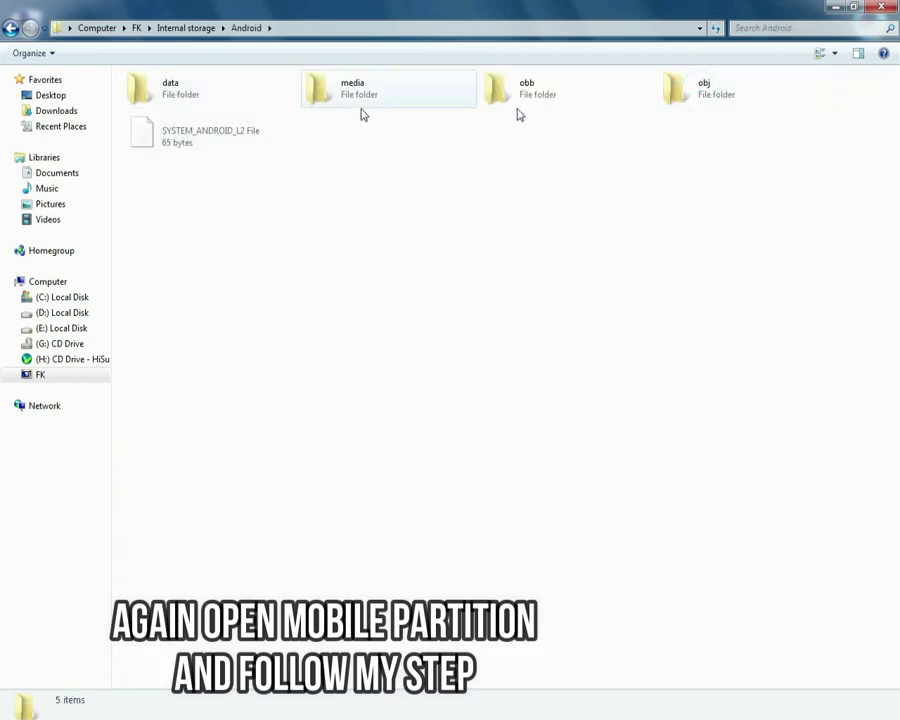
double_click(553, 96)
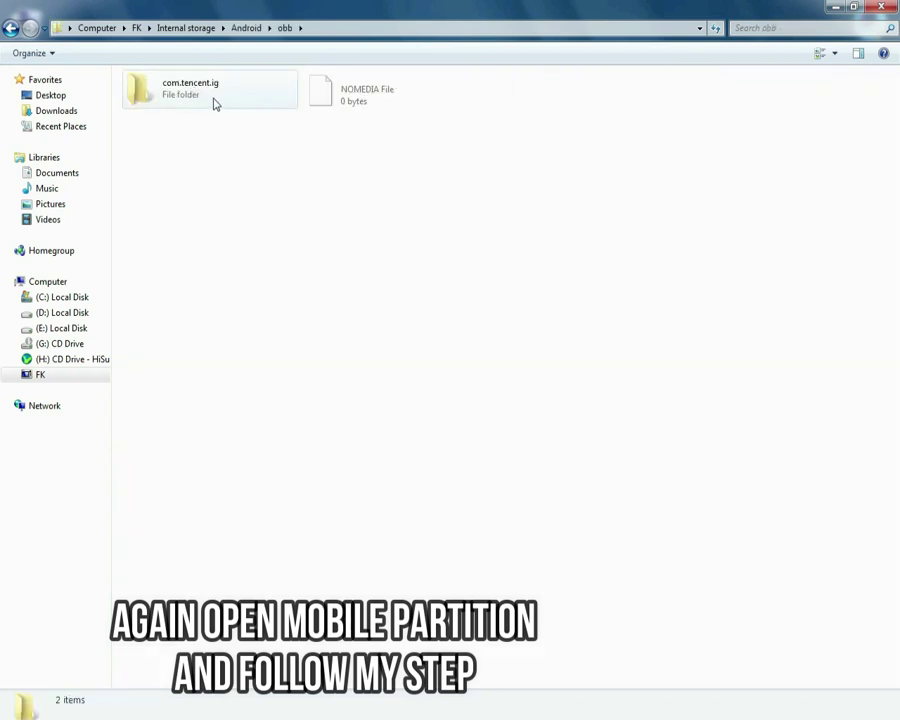
click(217, 98)
right_click(217, 98)
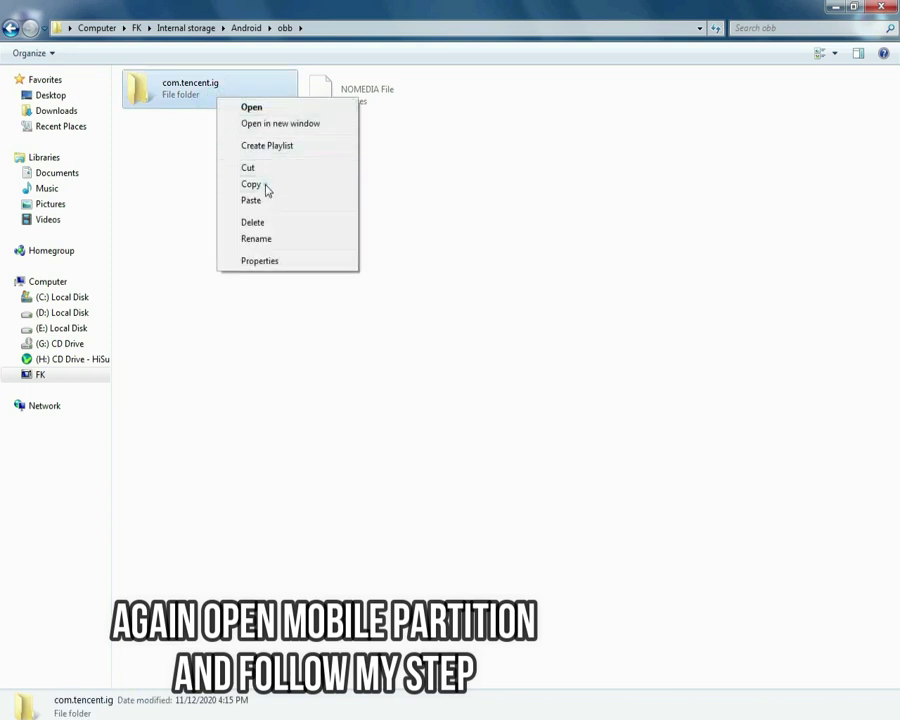
click(265, 184)
key(super+d)
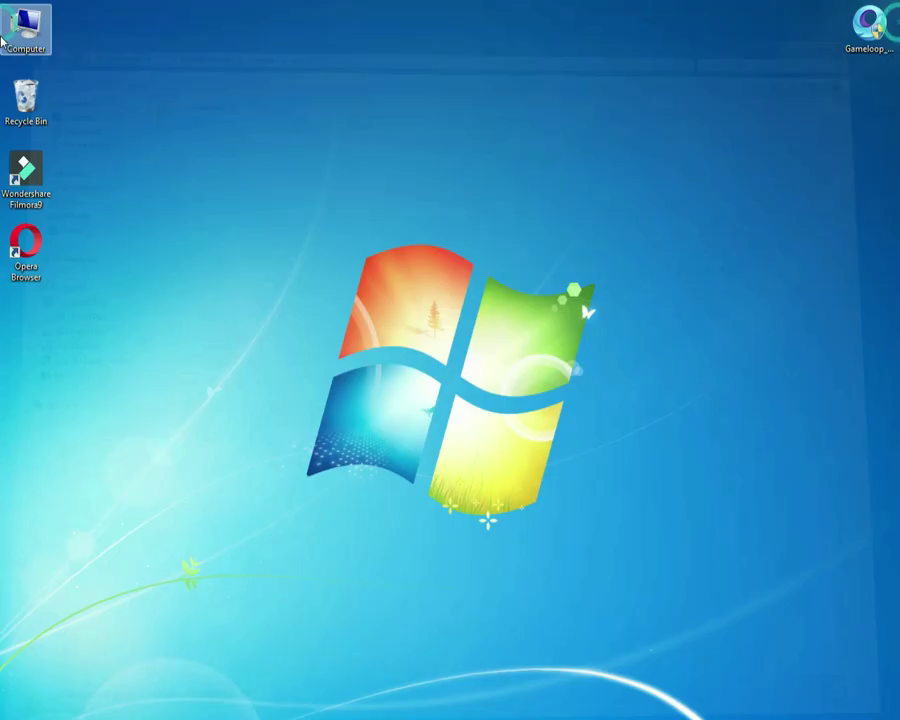
- Examine the com.tencent.ig folder in C:\Temp\TxGameDownload\MobileGamePCShared\Pubg and return to the desktop
double_click(20, 28)
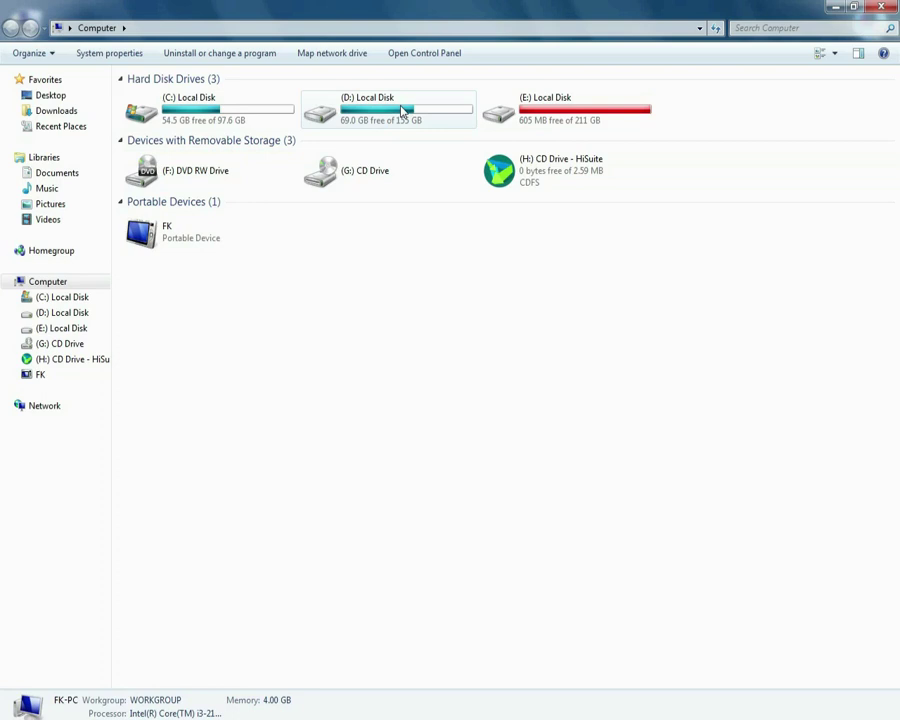
double_click(165, 110)
double_click(161, 160)
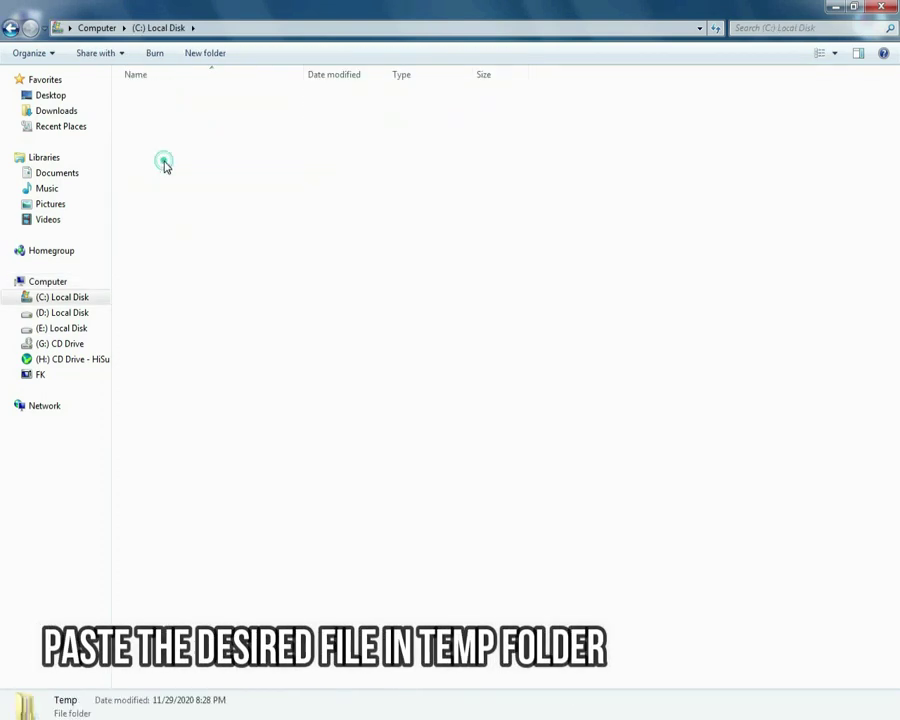
double_click(176, 96)
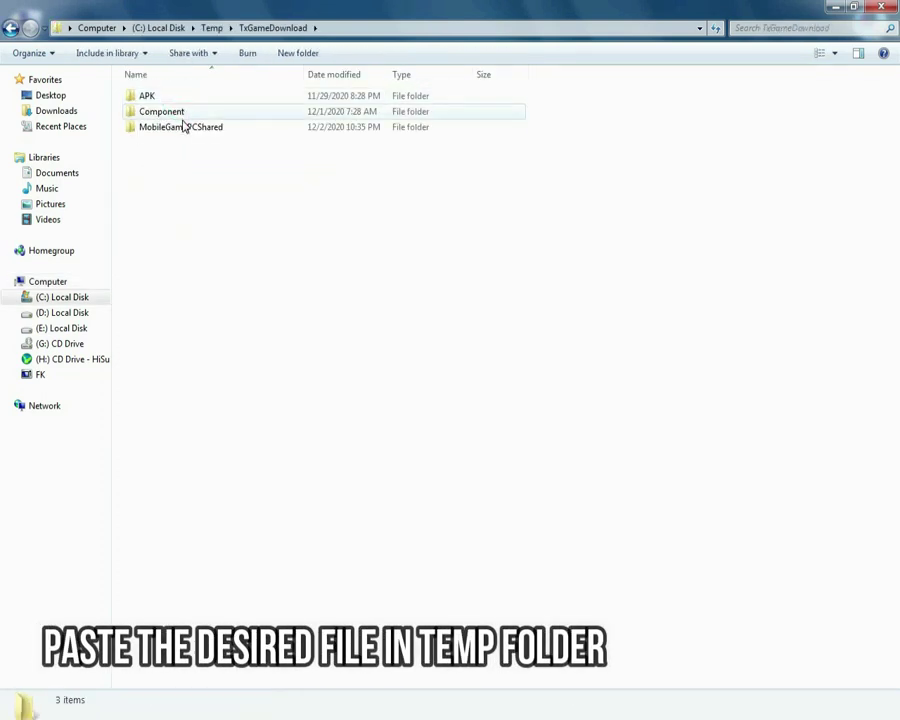
double_click(183, 126)
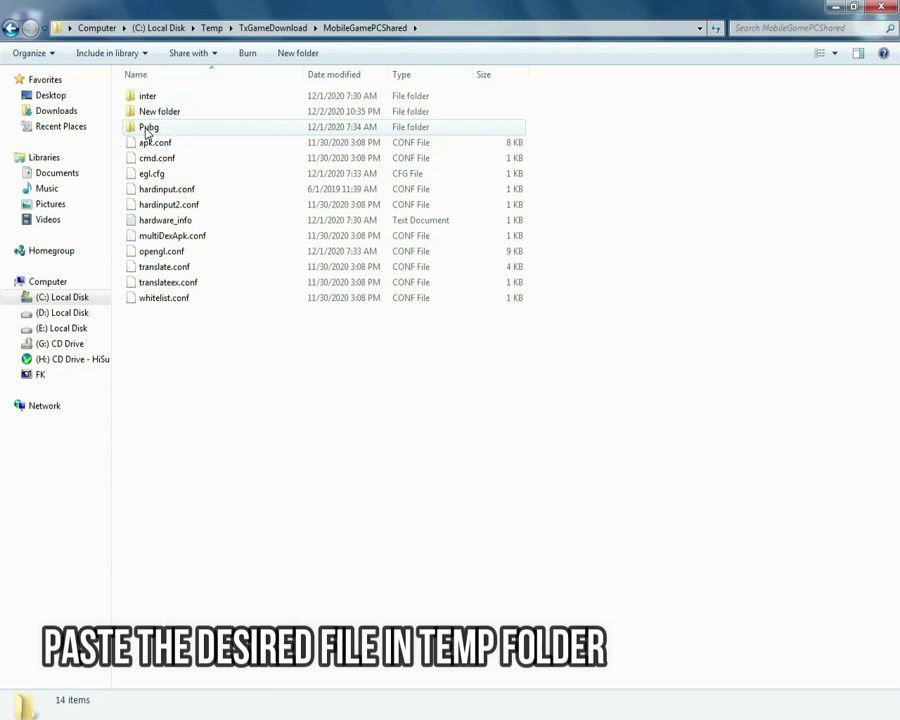
double_click(148, 130)
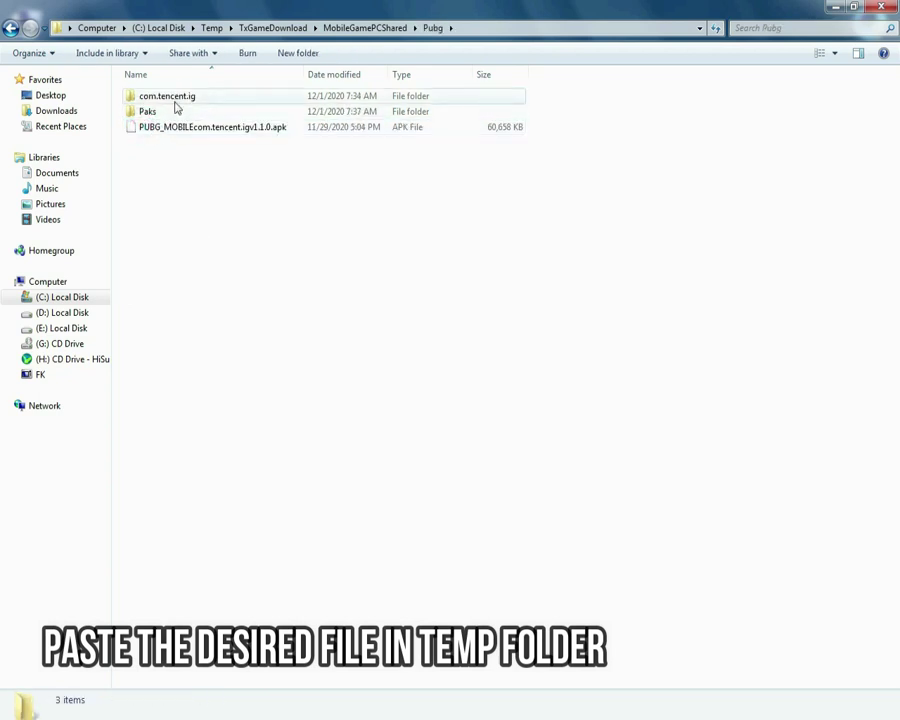
right_click(190, 232)
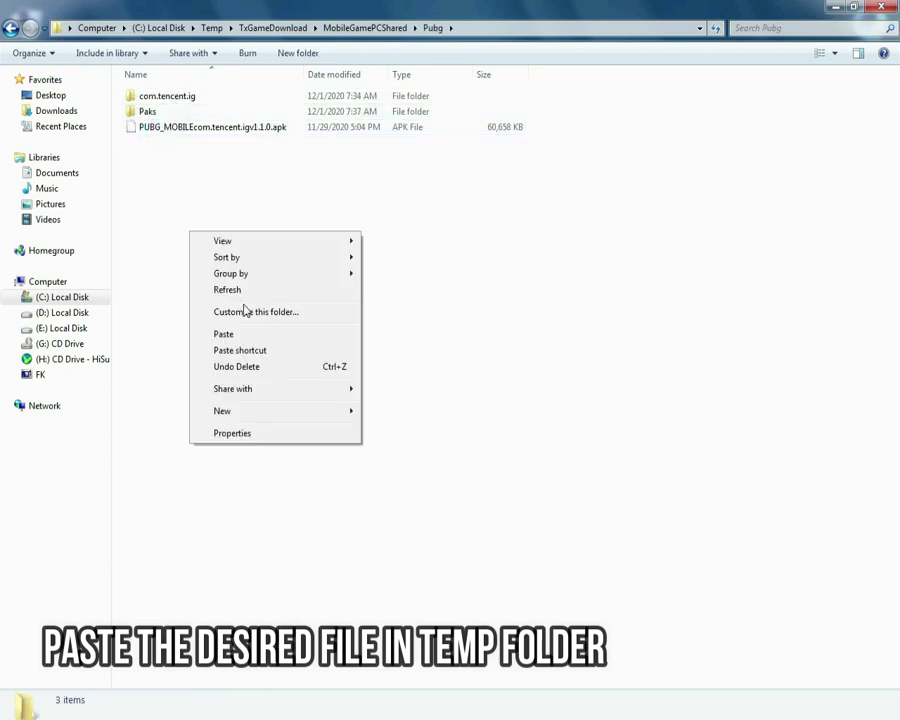
click(150, 90)
click(156, 95)
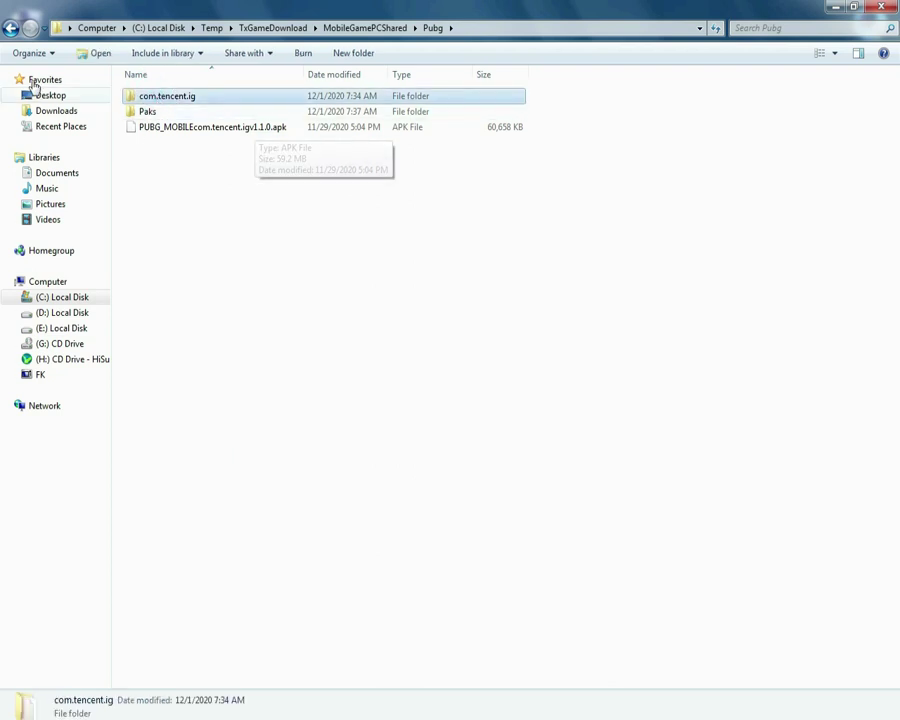
key(alt+F4)
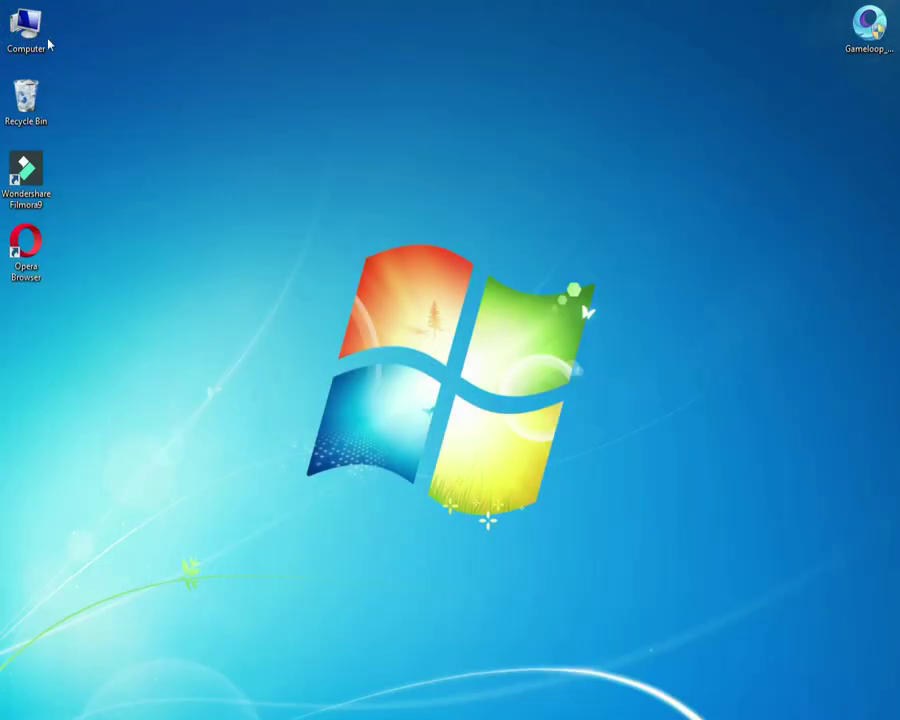
- Open the com.tencent.ig folder in Android\data on the connected phone's internal storage
double_click(40, 35)
double_click(165, 226)
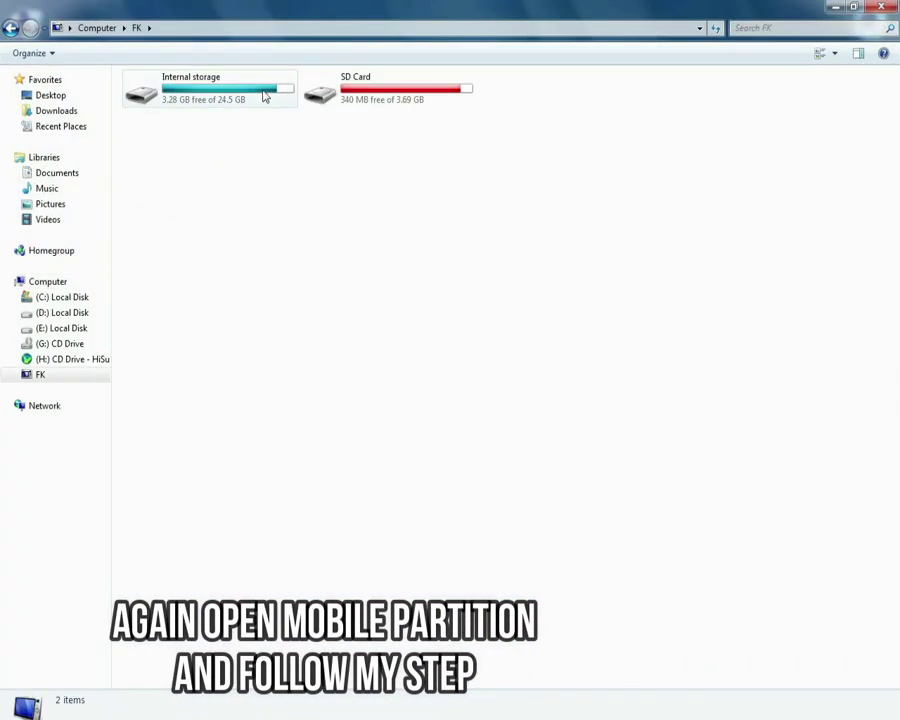
double_click(262, 92)
double_click(690, 90)
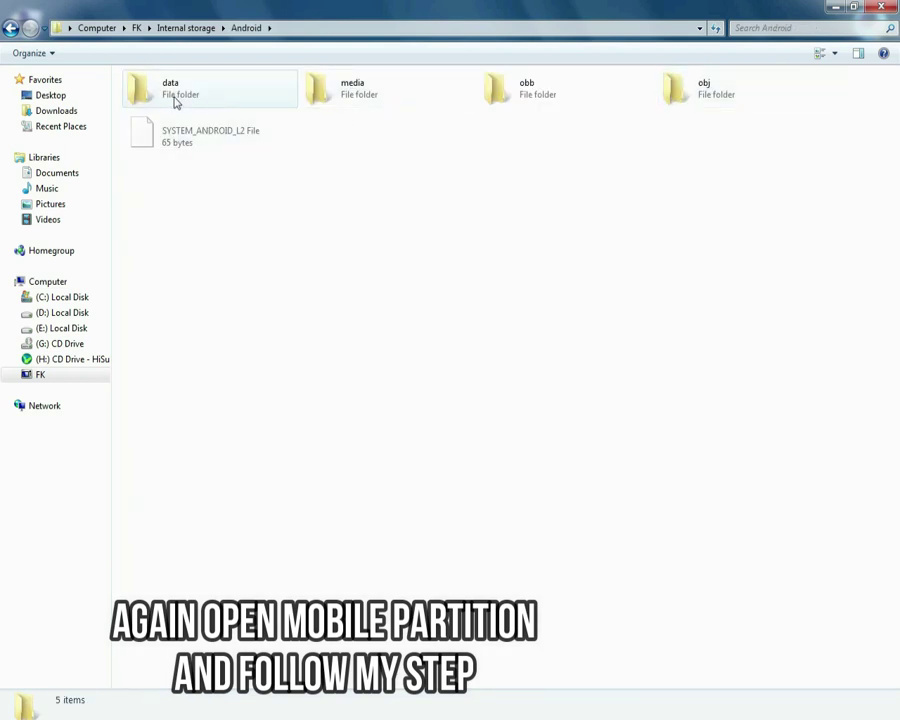
double_click(171, 96)
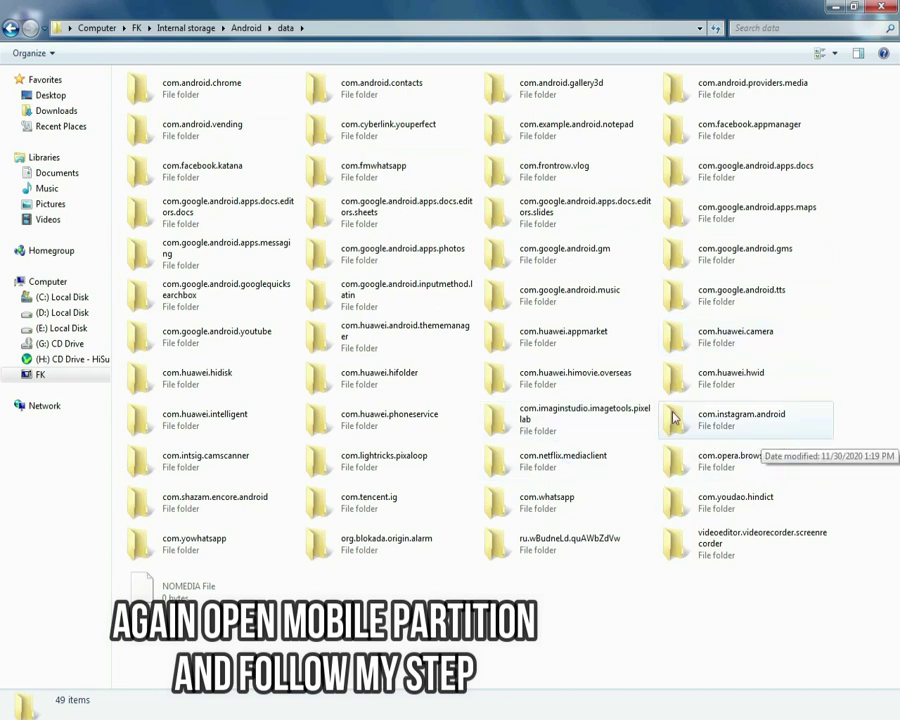
click(355, 505)
right_click(368, 503)
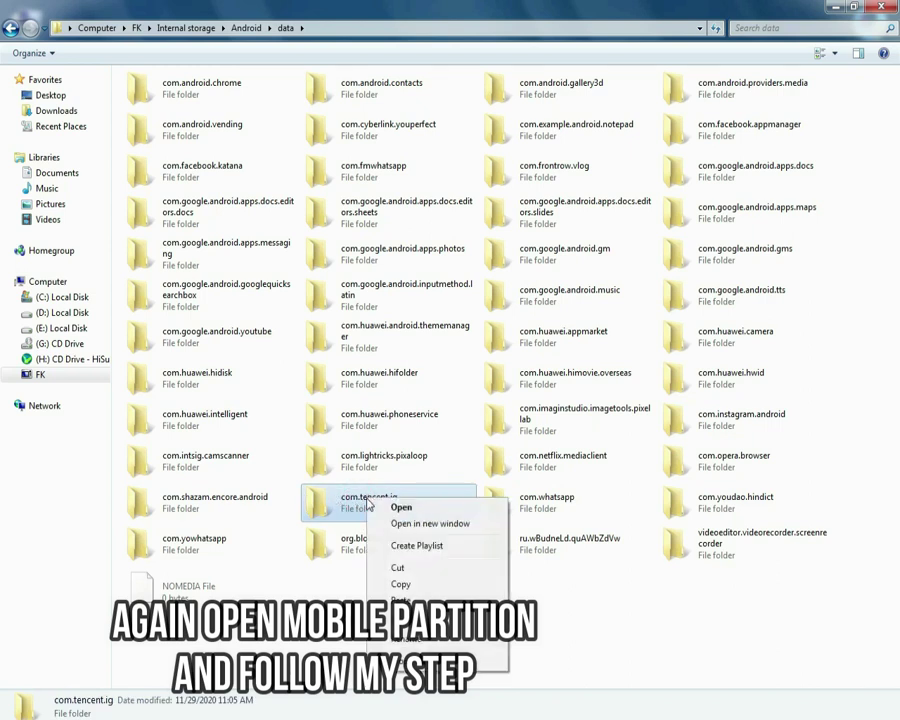
double_click(345, 503)
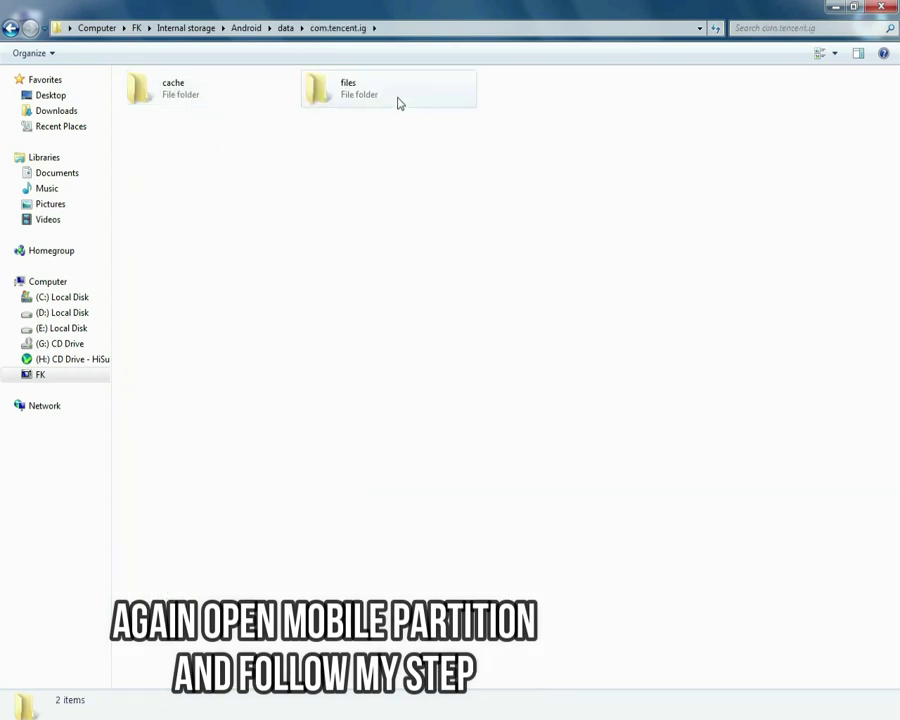
- Copy the Paks folder from files\UE4Game\ShadowTrackerExtra\ShadowTrackerExtra\Saved inside com.tencent.ig and return to the desktop
double_click(345, 86)
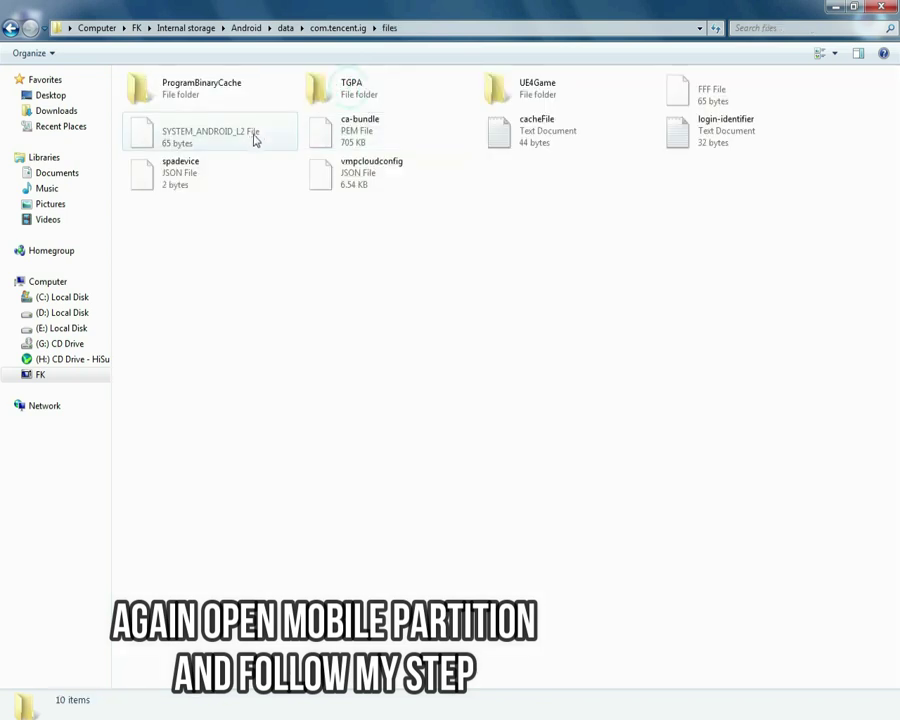
double_click(505, 90)
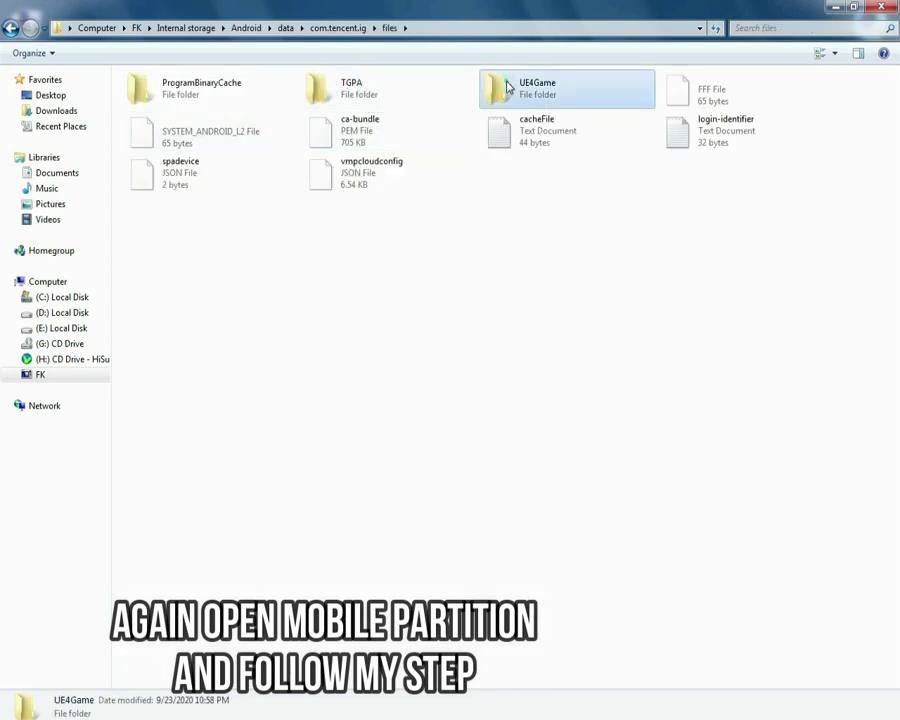
double_click(207, 95)
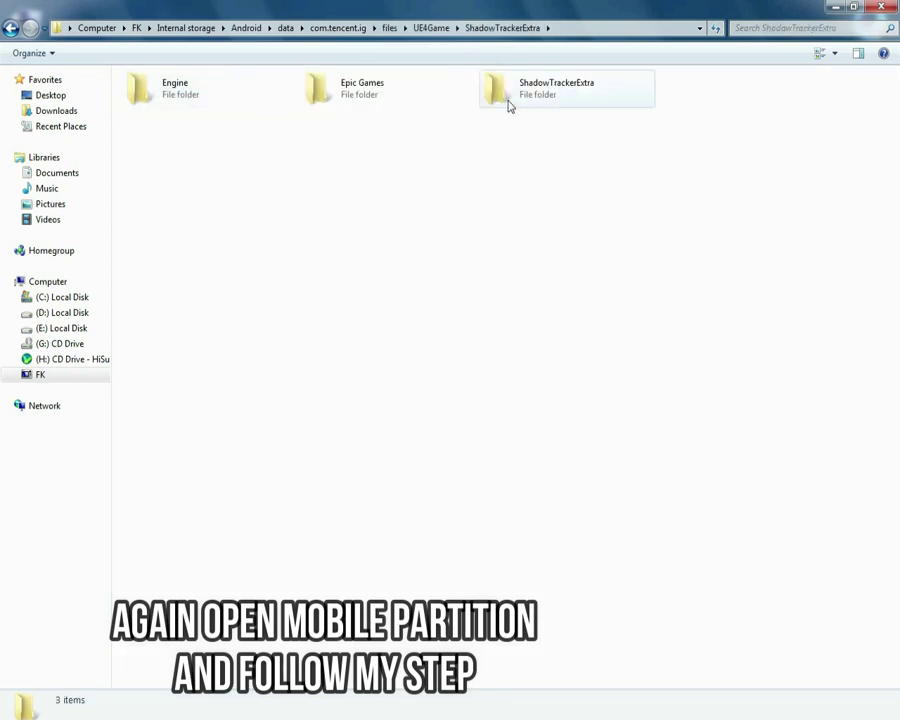
double_click(500, 93)
double_click(354, 89)
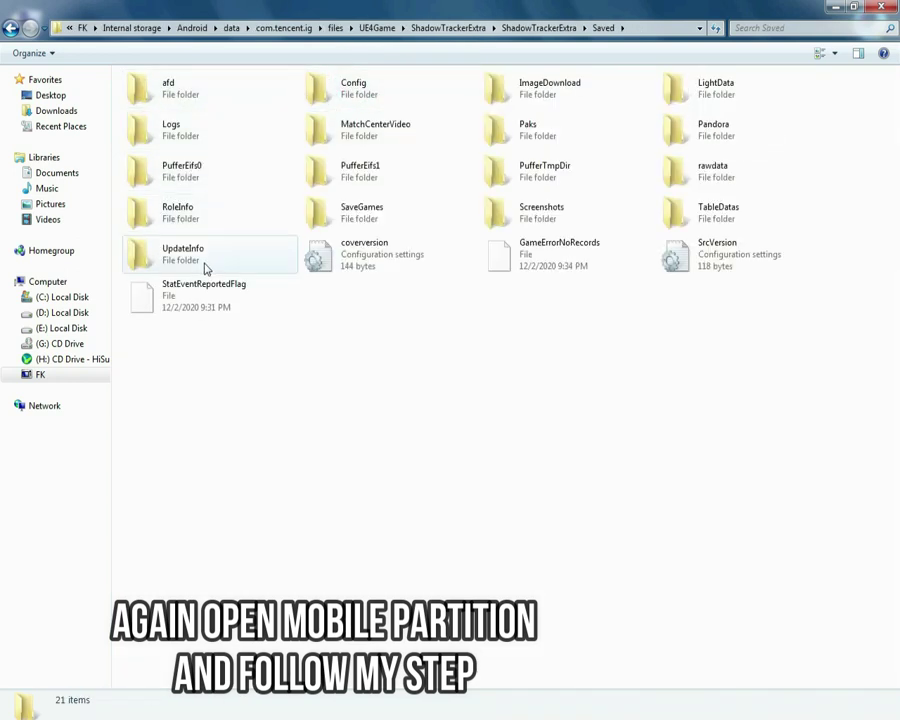
click(527, 130)
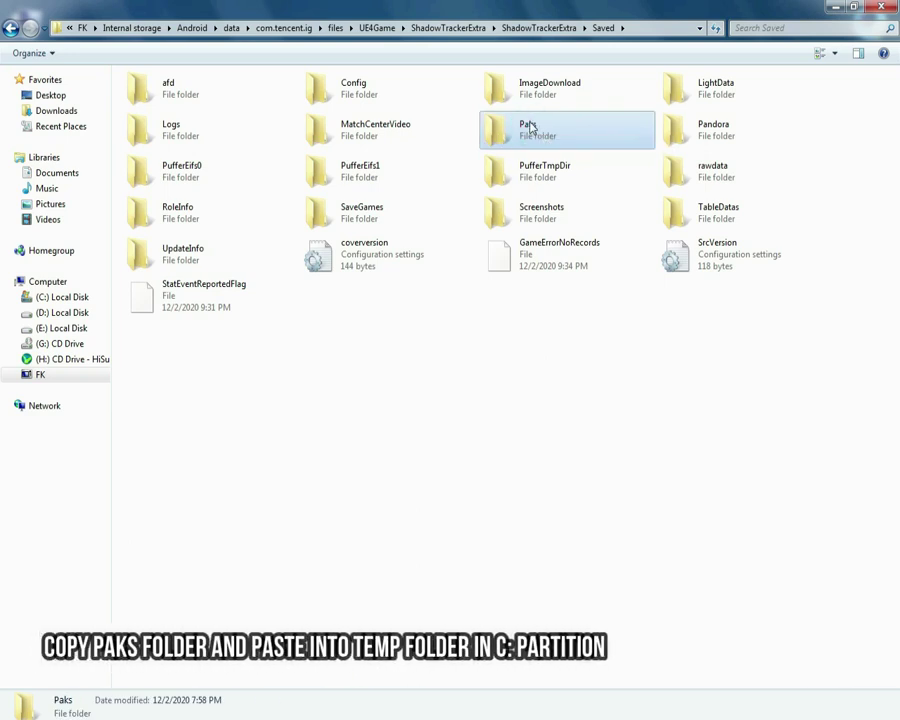
right_click(531, 126)
click(576, 209)
click(893, 7)
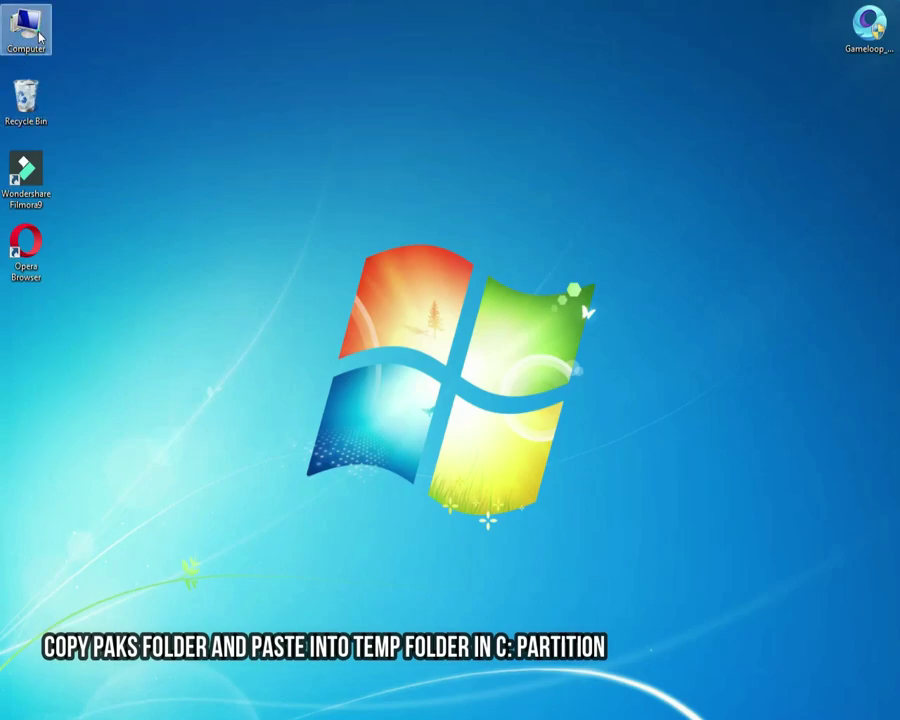
- Examine the Paks folder in C:\Temp\TxGameDownload\MobileGamePCShared\Pubg
double_click(39, 35)
double_click(194, 116)
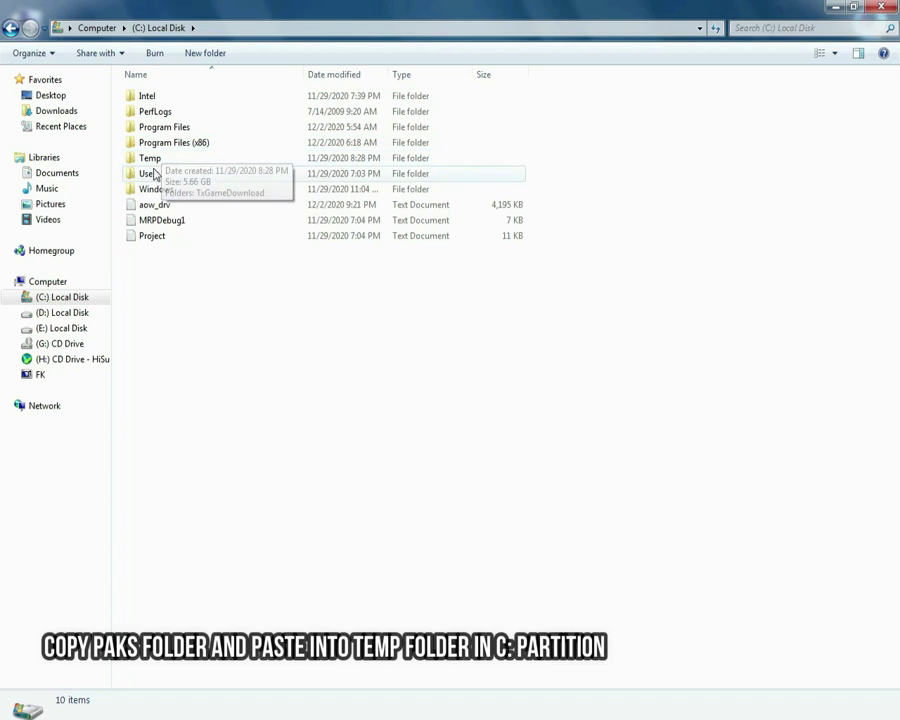
double_click(155, 160)
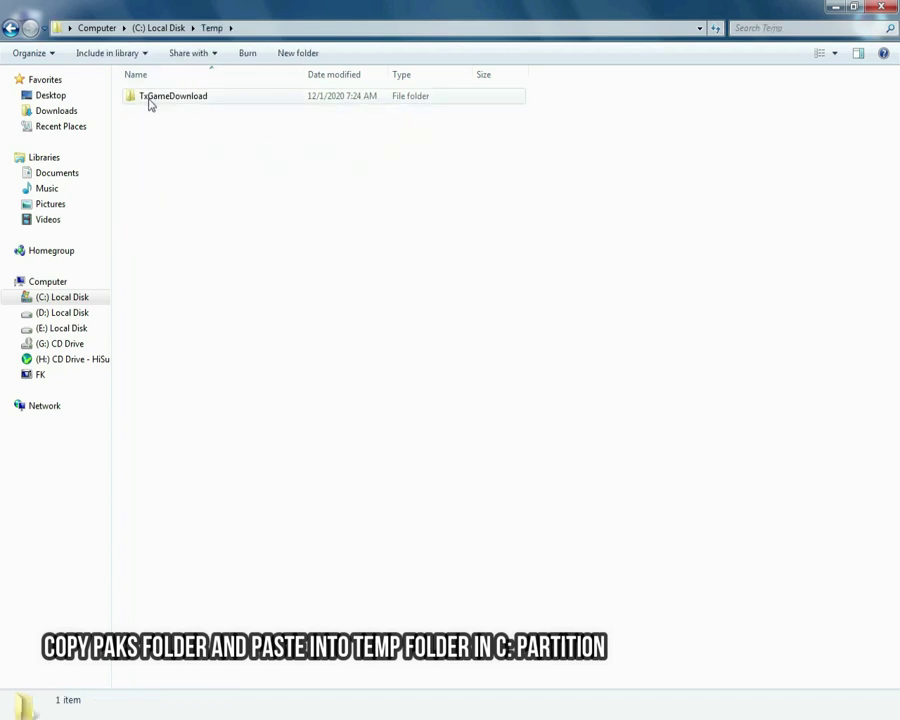
double_click(150, 100)
click(186, 130)
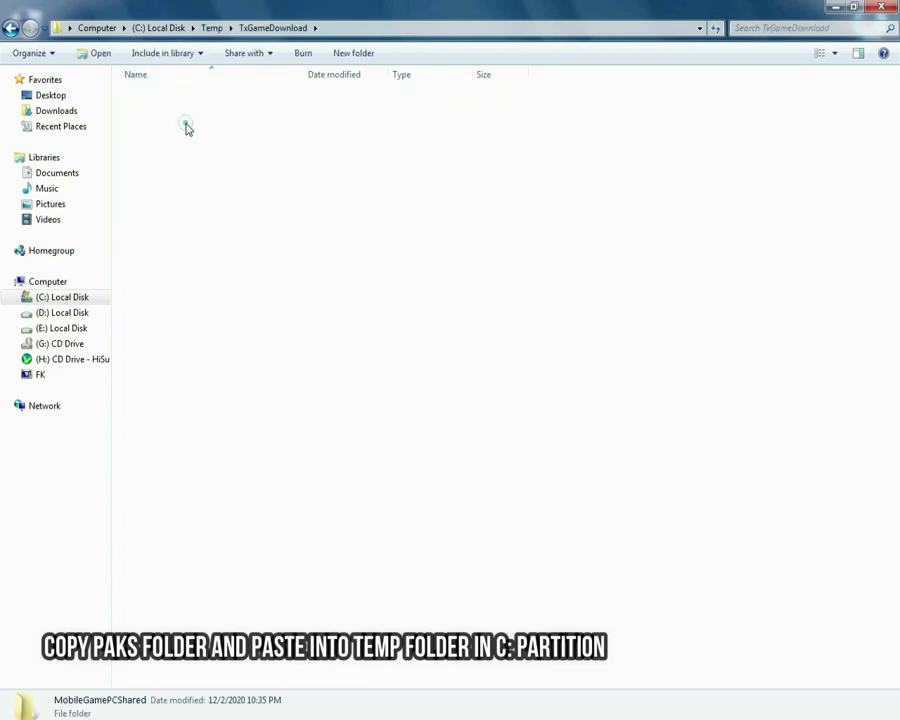
double_click(186, 130)
click(140, 133)
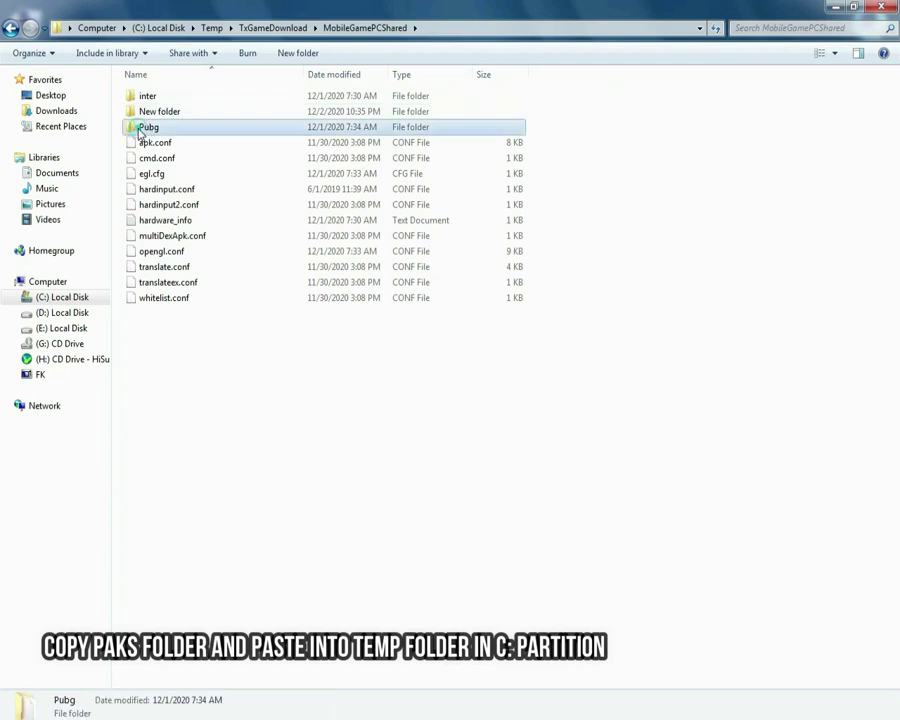
double_click(142, 133)
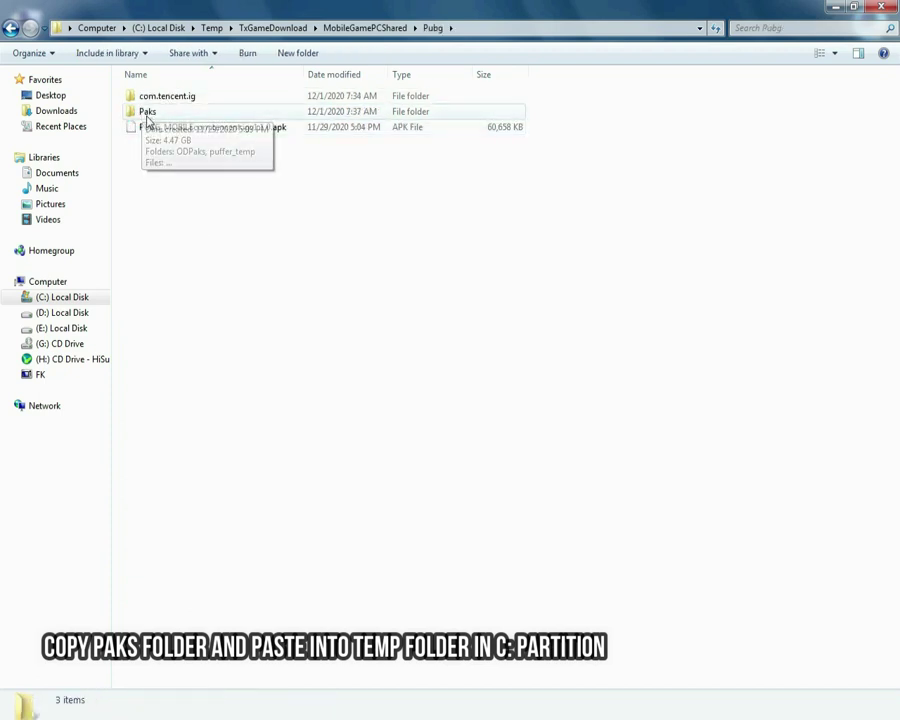
right_click(180, 170)
click(532, 244)
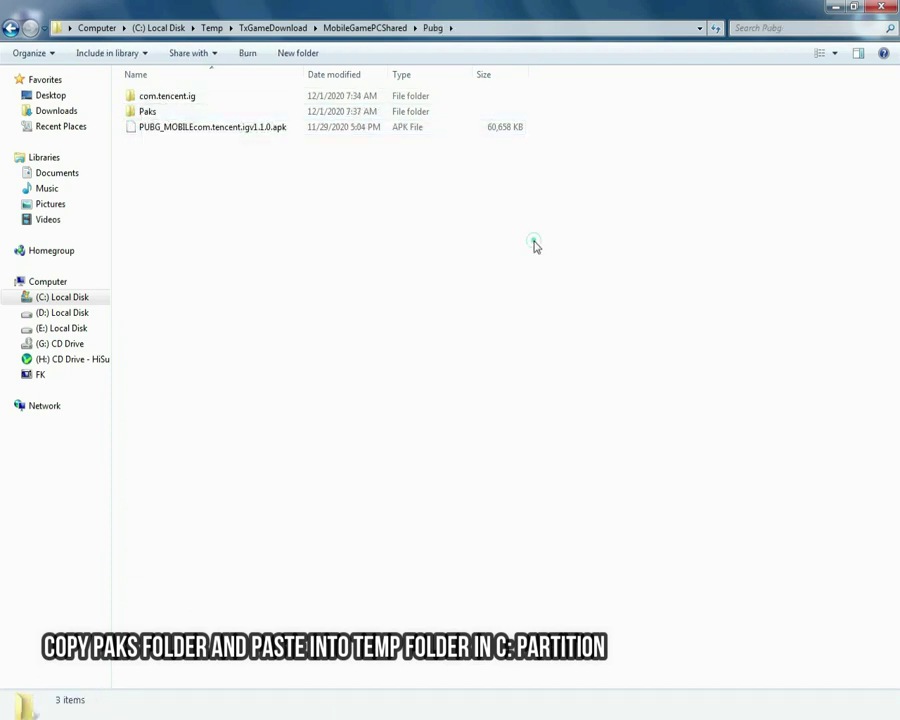
click(148, 111)
- In Gameloop, install PUBG MOBILE from PUBG_MOBILEcom.tencent.igv1.1.0.apk in the /data/share1/Pubg folder and finish the installer
drag(234, 216, 222, 72)
click(208, 164)
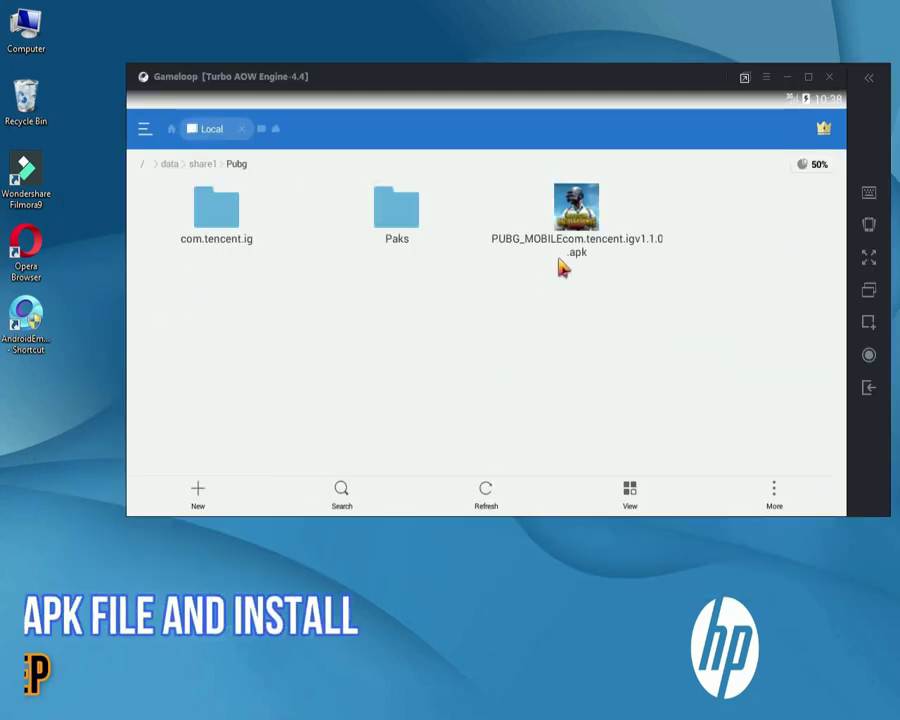
click(578, 232)
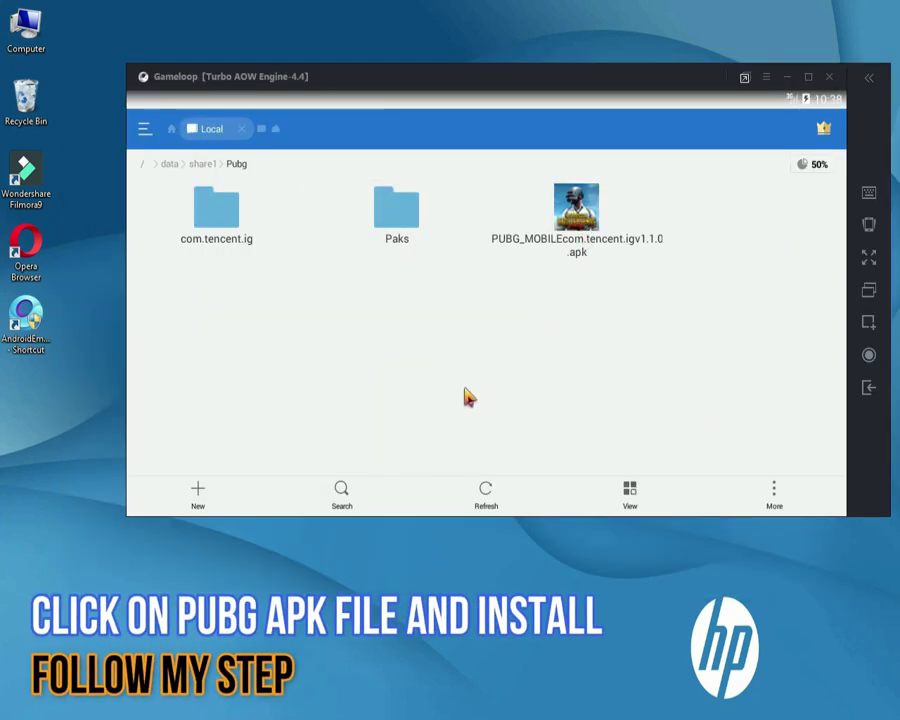
click(563, 430)
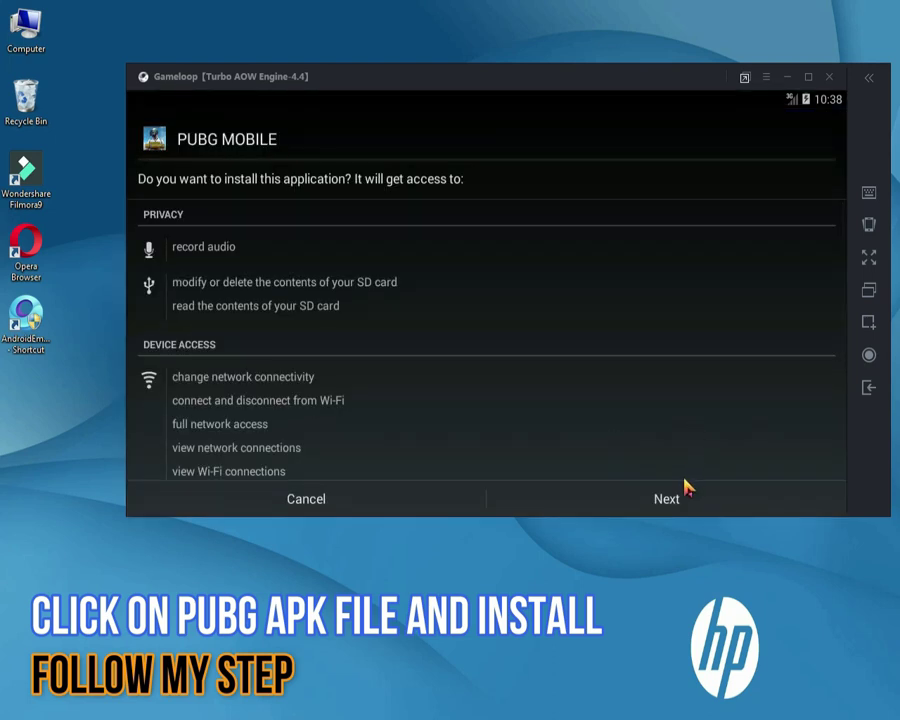
click(665, 499)
click(663, 502)
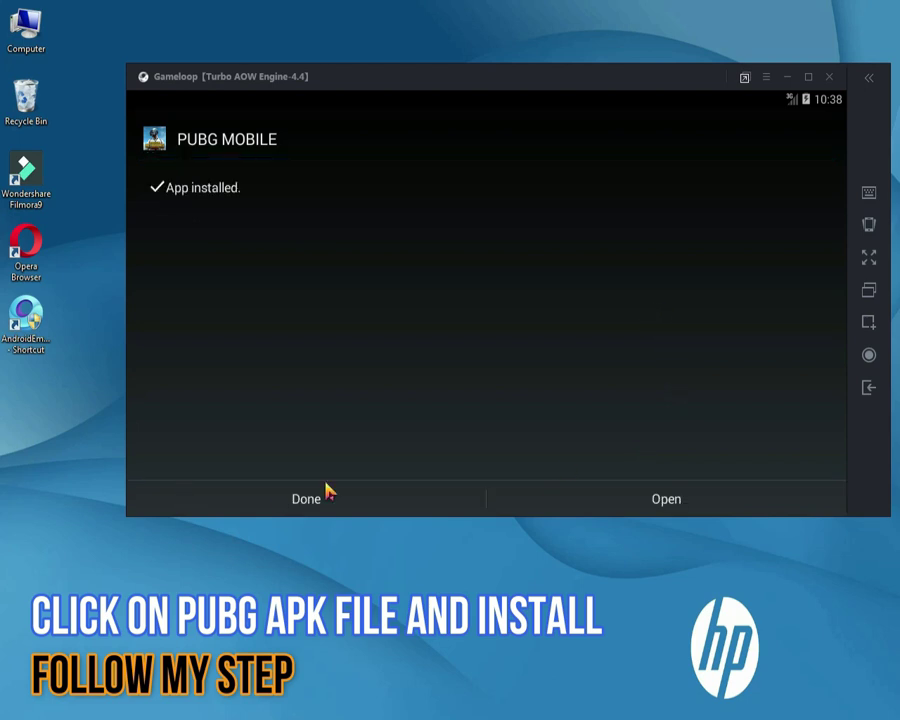
click(328, 489)
- Launch PUBG MOBILE, accepting the Gameloop restart at 1280x720, and exit the game from its startup screen
click(145, 130)
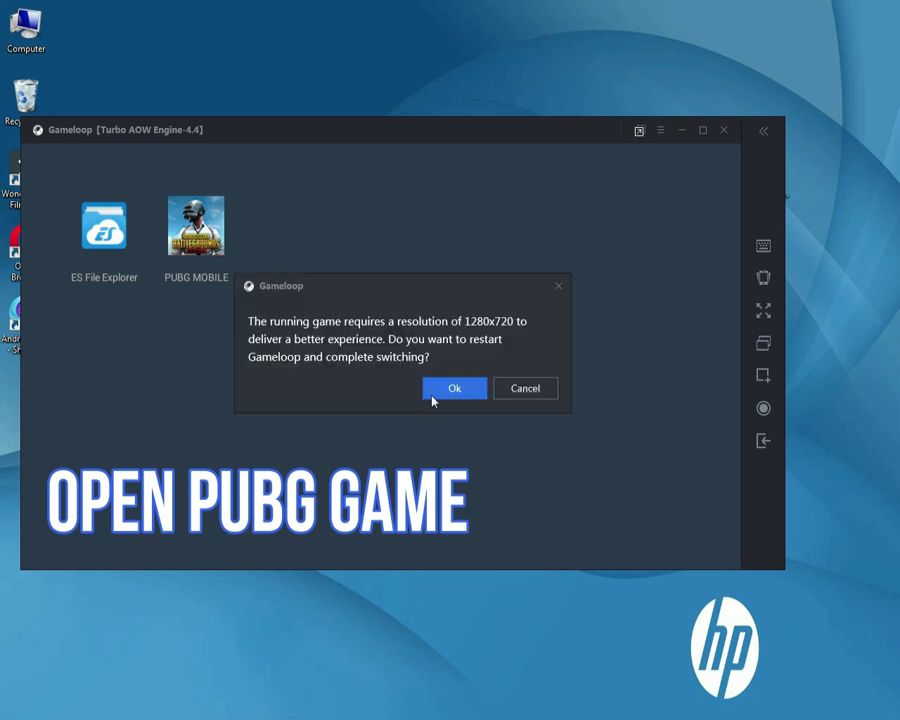
click(456, 389)
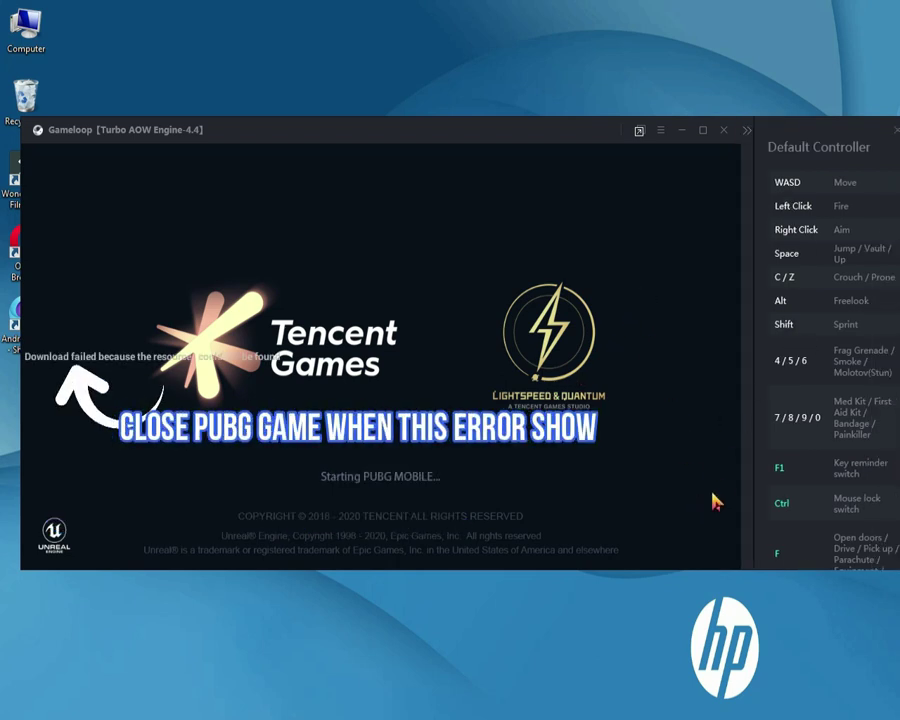
click(747, 131)
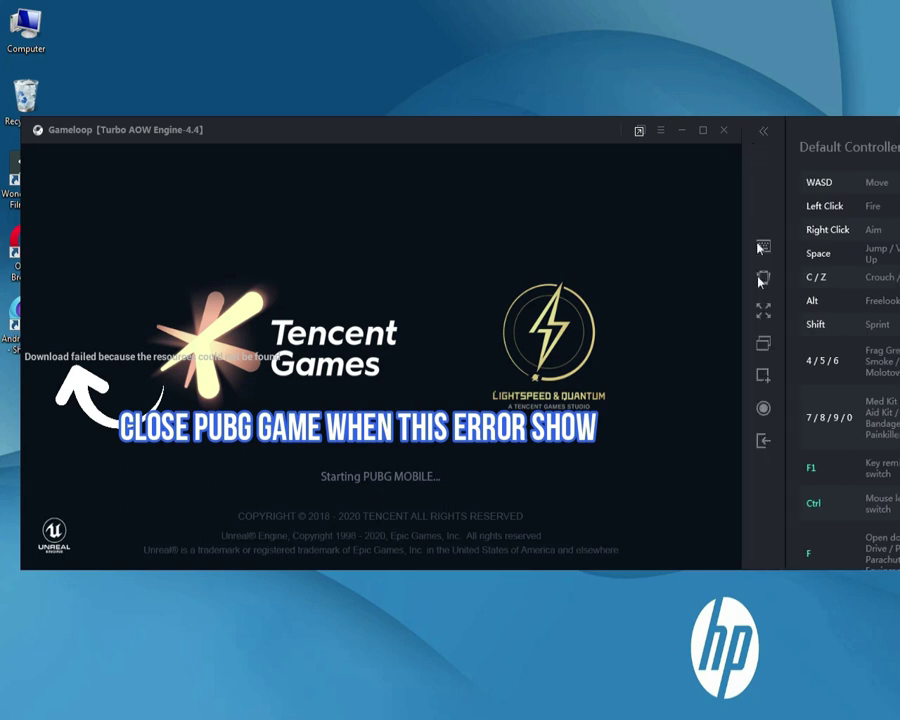
click(764, 442)
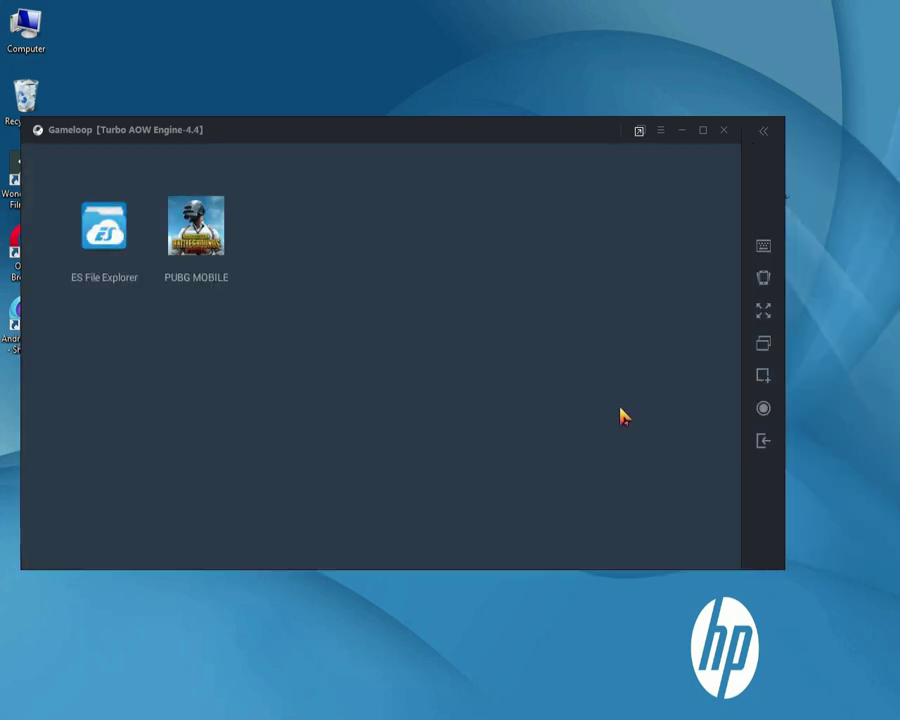
- Open ES File Explorer in Gameloop, skip its startup ad and browse from Internal Storage to the root directory
click(217, 249)
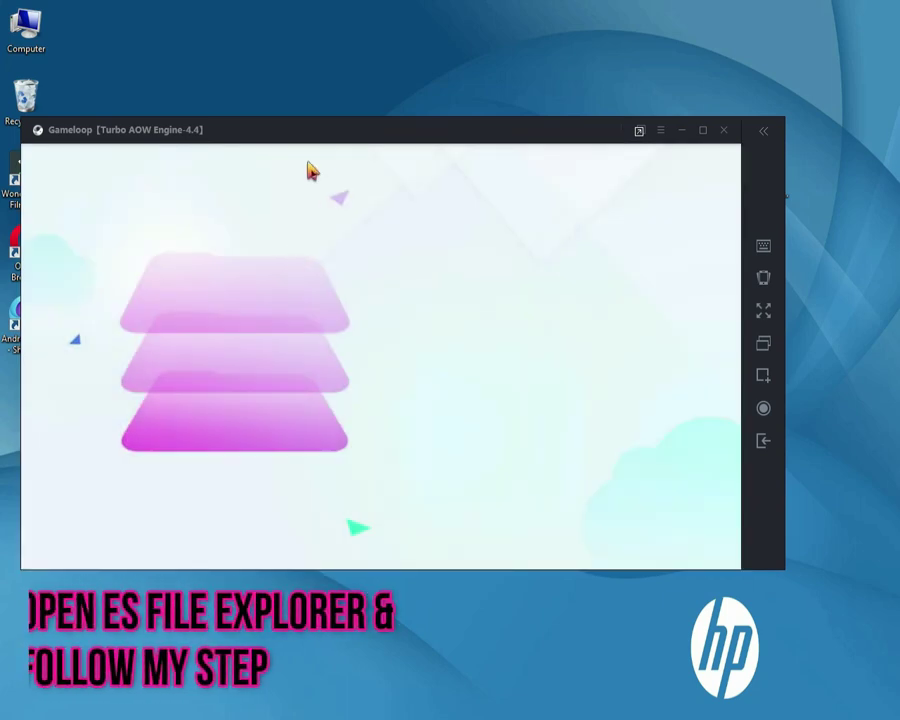
mouse_move(412, 140)
mouse_down()
mouse_move(498, 118)
mouse_move(421, 130)
mouse_up()
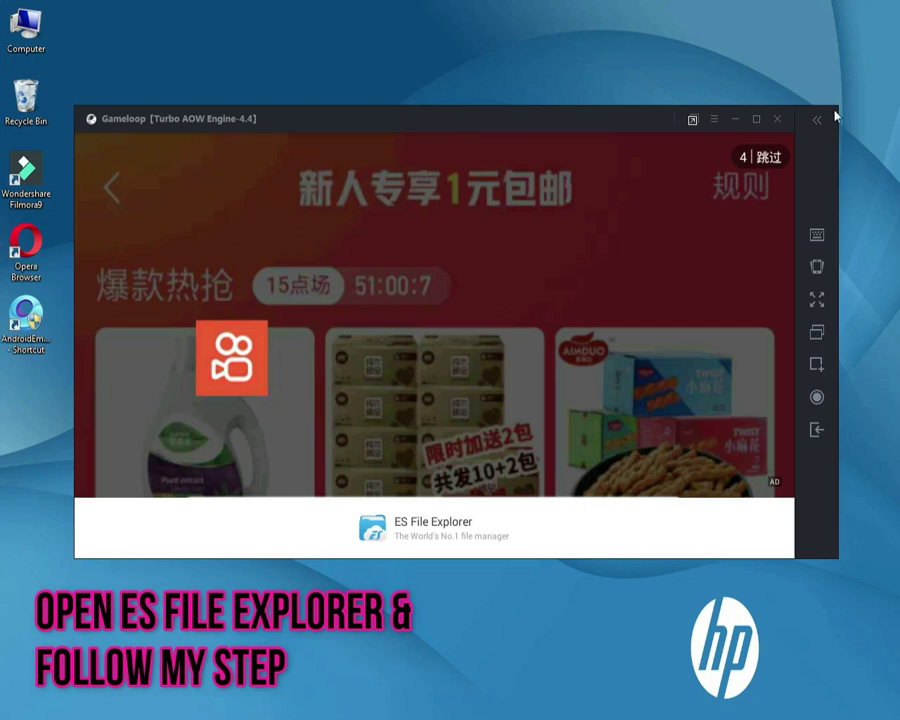
click(772, 160)
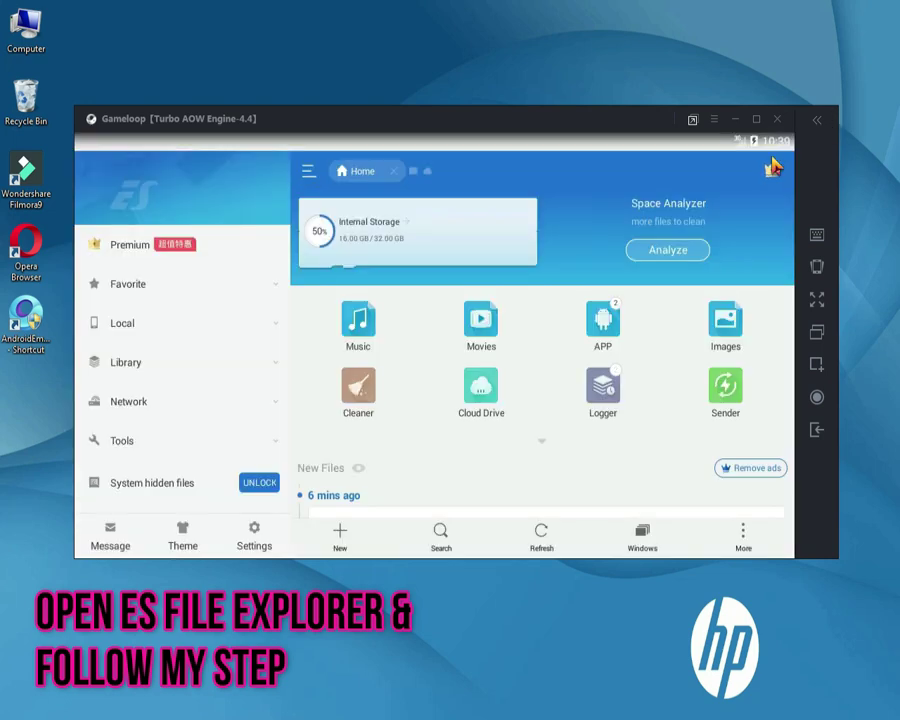
click(418, 240)
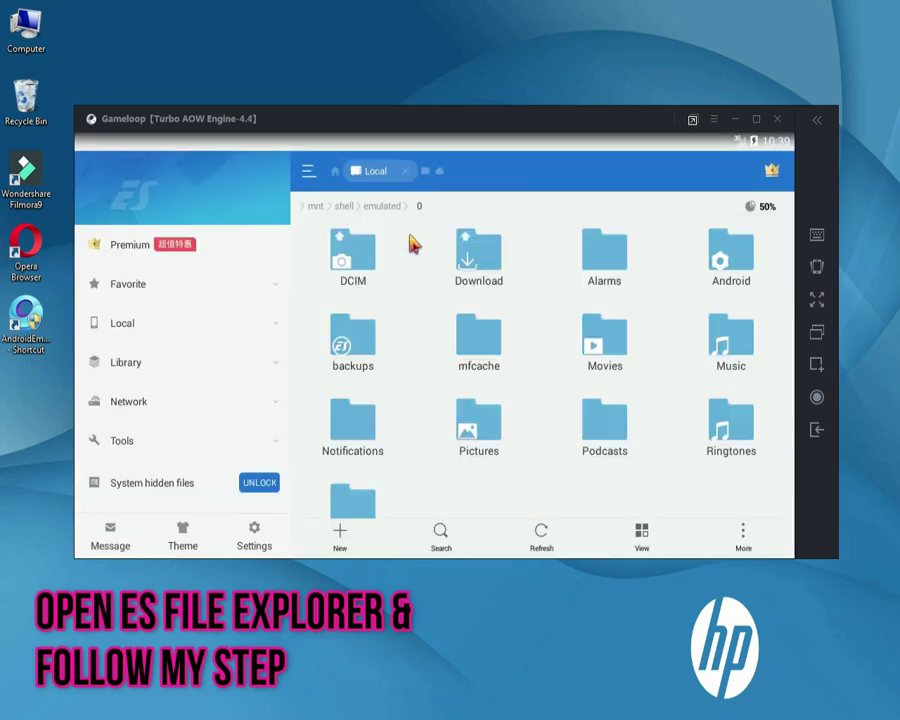
click(740, 257)
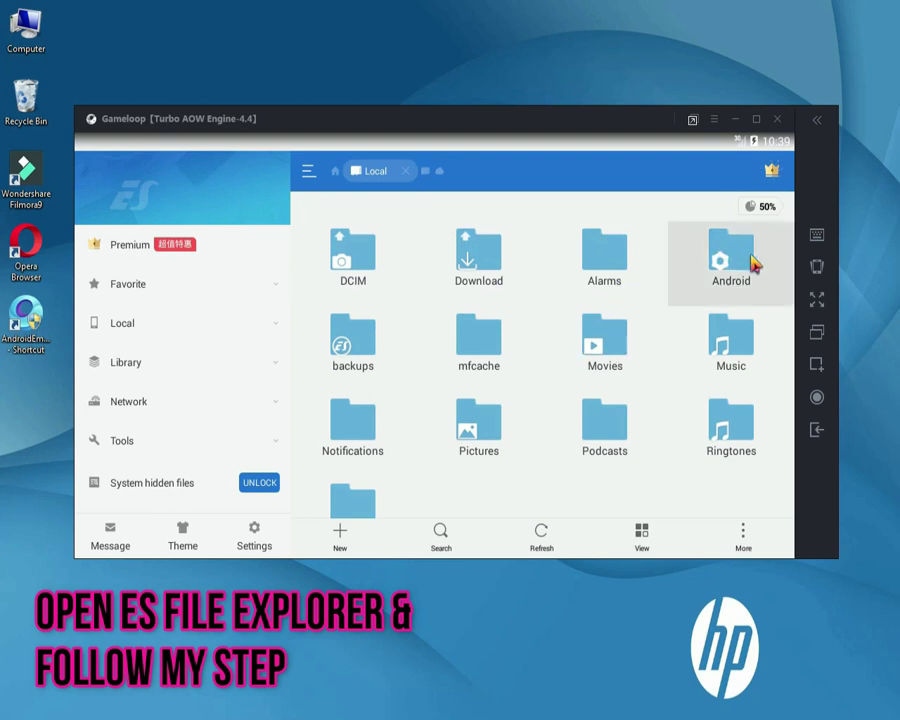
click(310, 170)
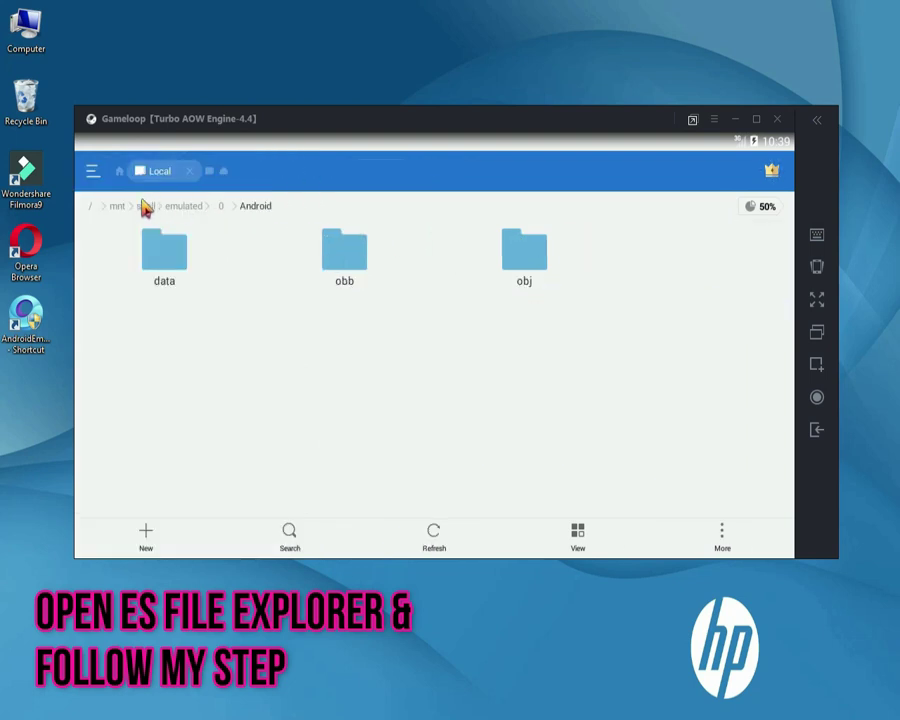
click(92, 205)
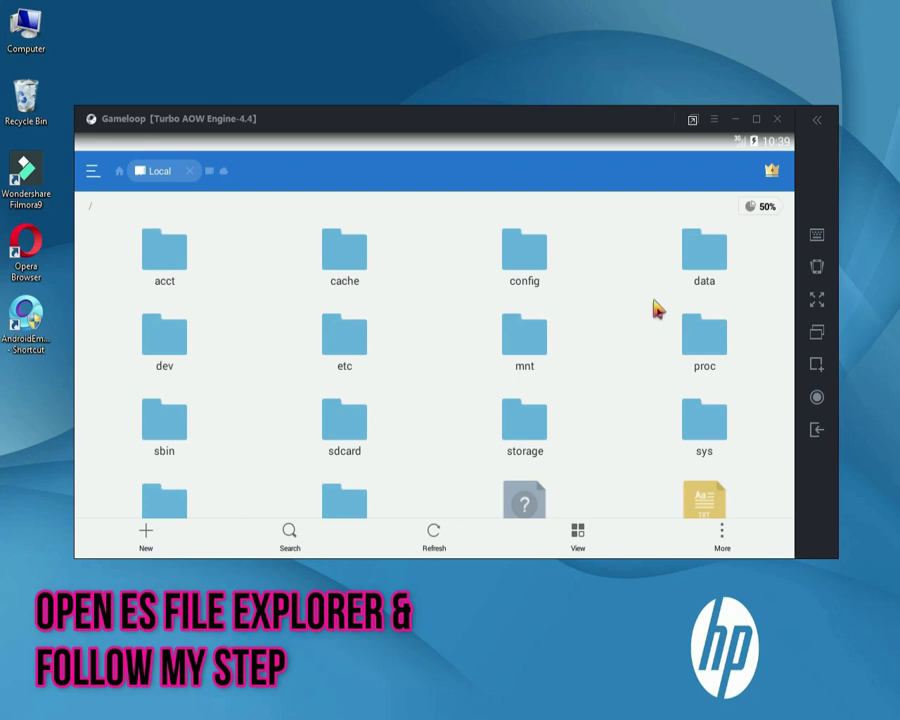
- Copy the com.tencent.ig folder from /data/share1/Pubg
click(722, 250)
scroll(600, 375, down, 3)
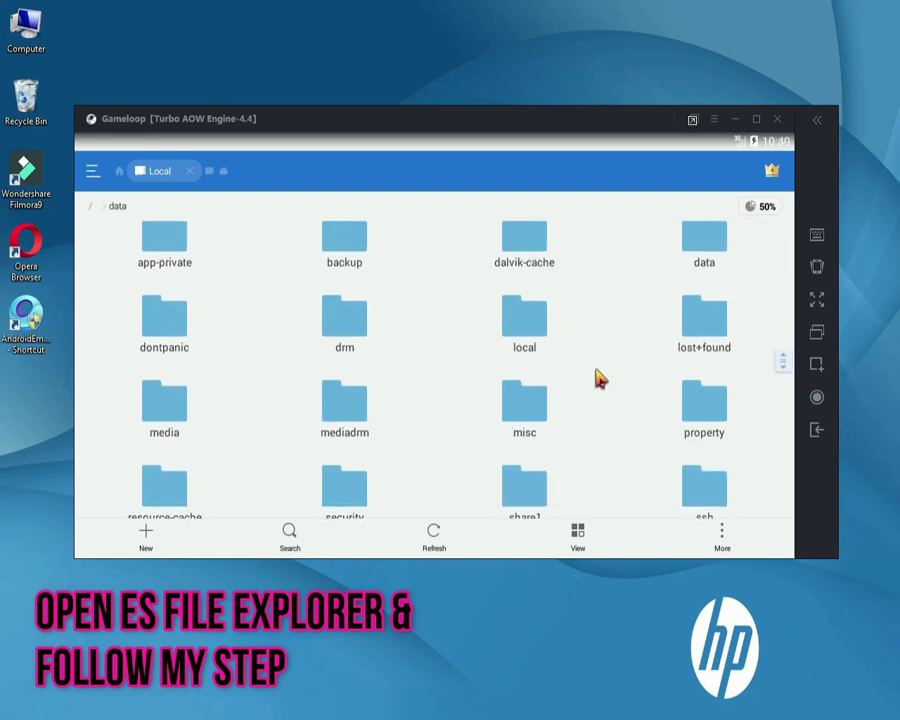
click(520, 388)
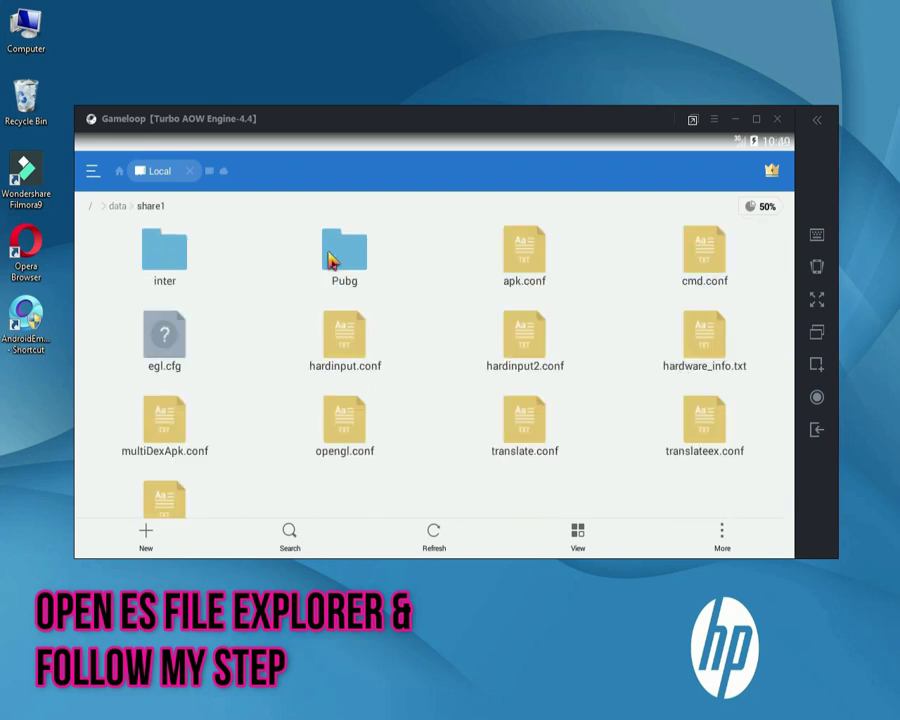
click(344, 251)
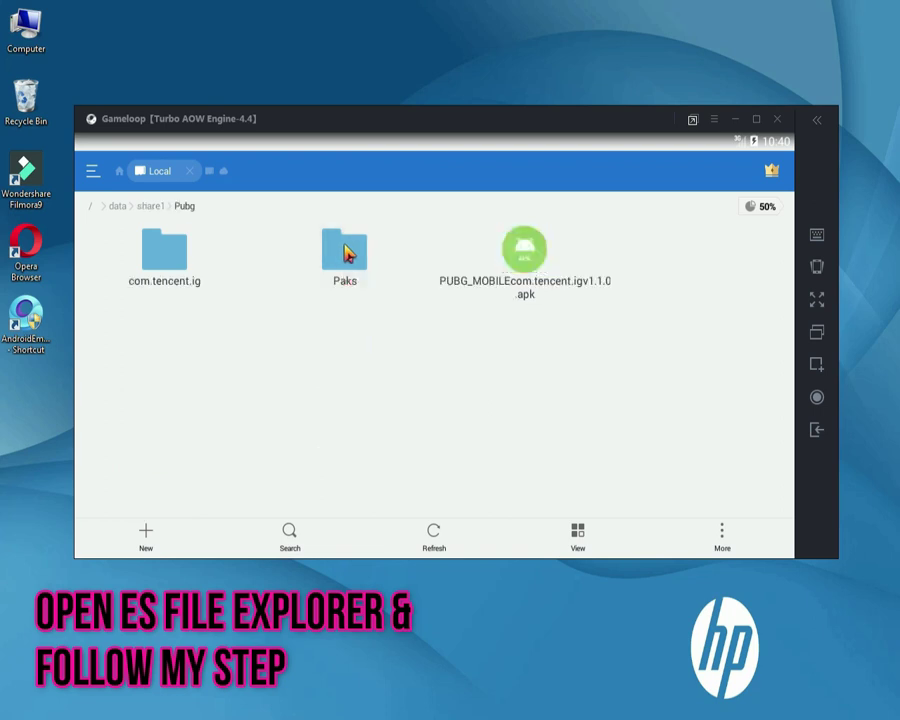
click(174, 262)
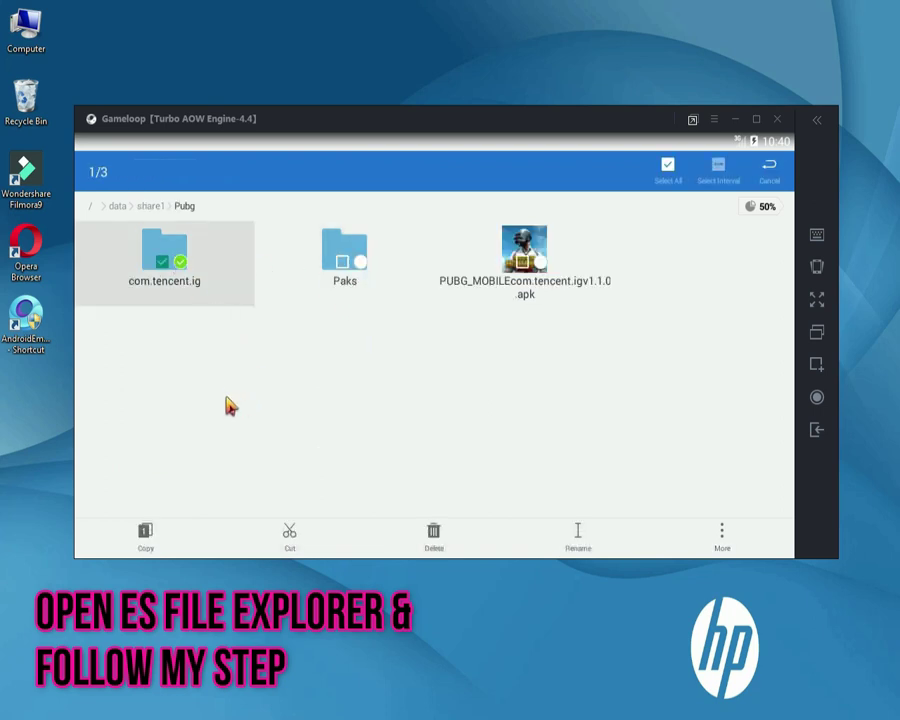
click(146, 536)
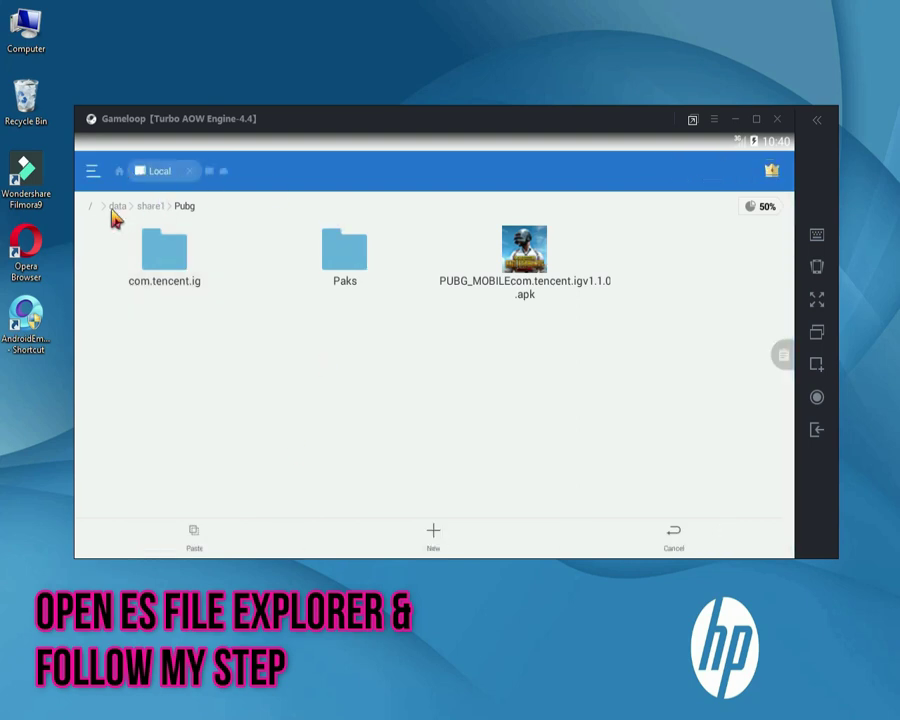
- Paste the com.tencent.ig folder into the Android/obb folder of Internal Storage and exit ES File Explorer
click(118, 172)
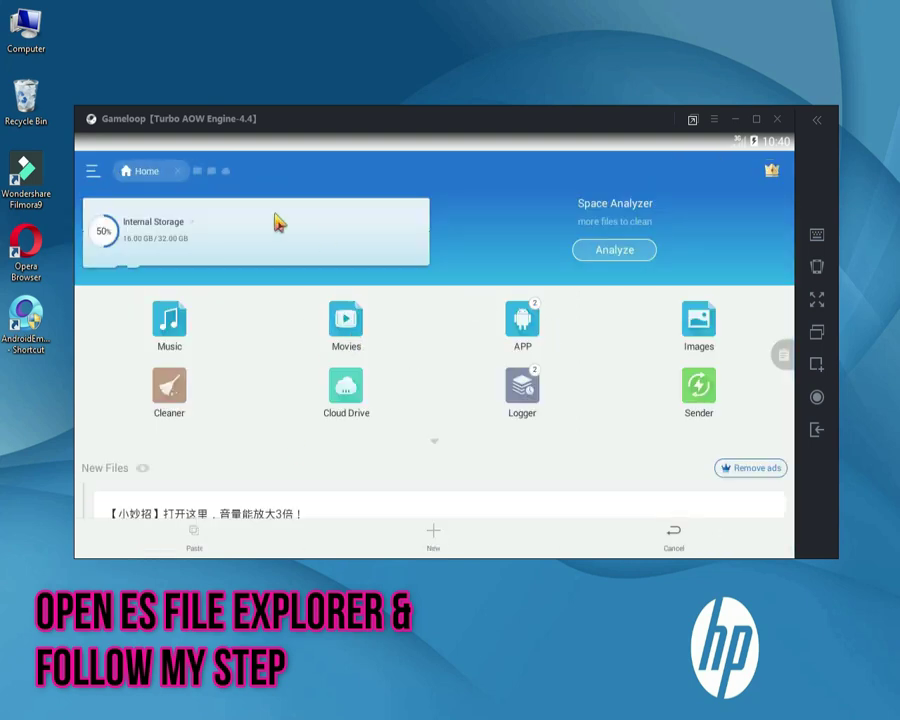
click(345, 261)
click(701, 259)
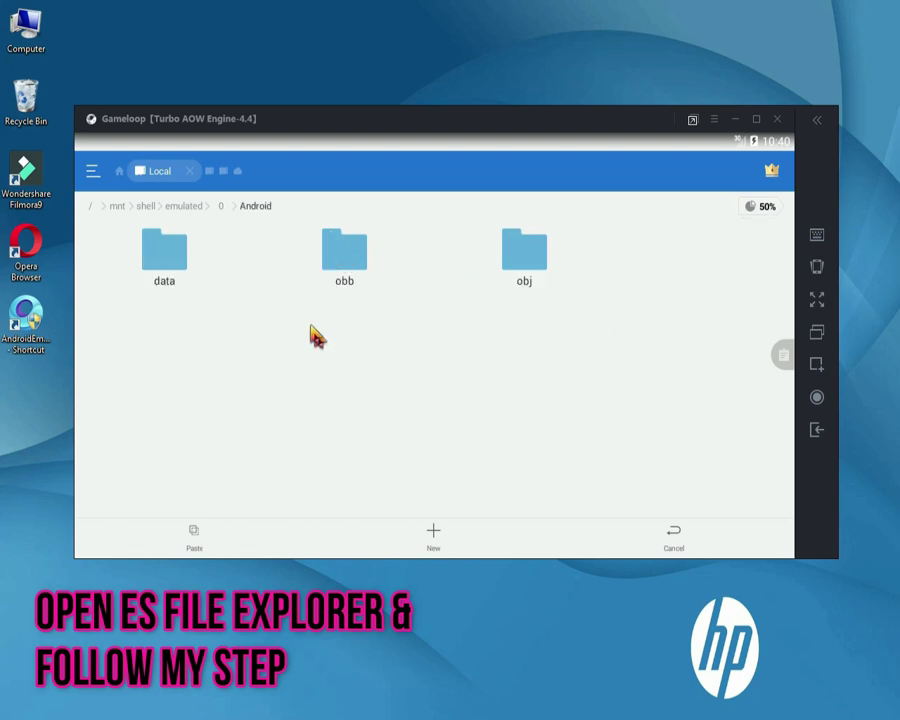
click(325, 247)
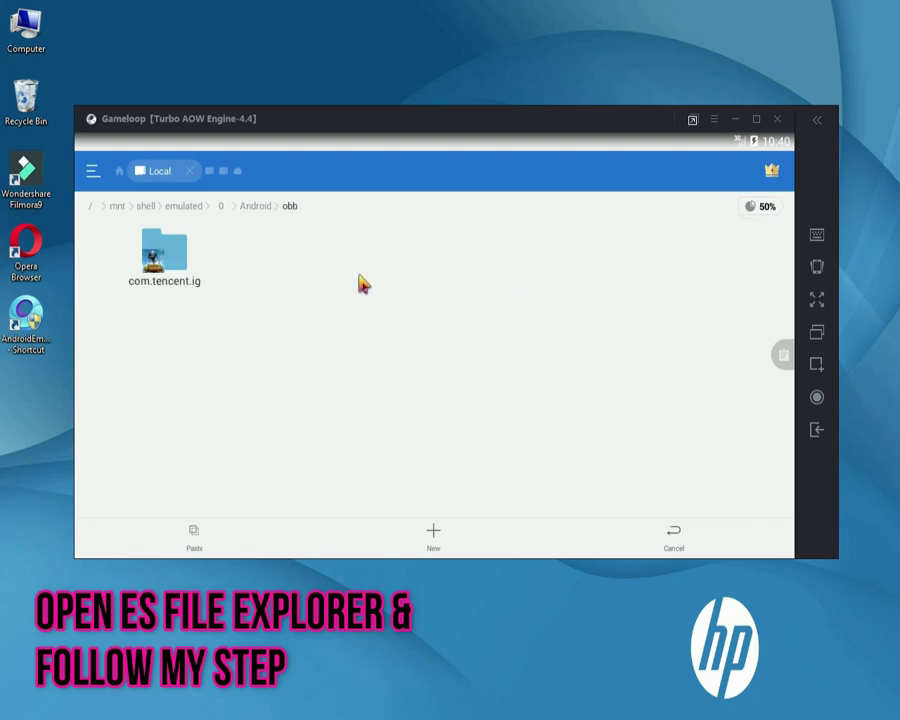
click(195, 535)
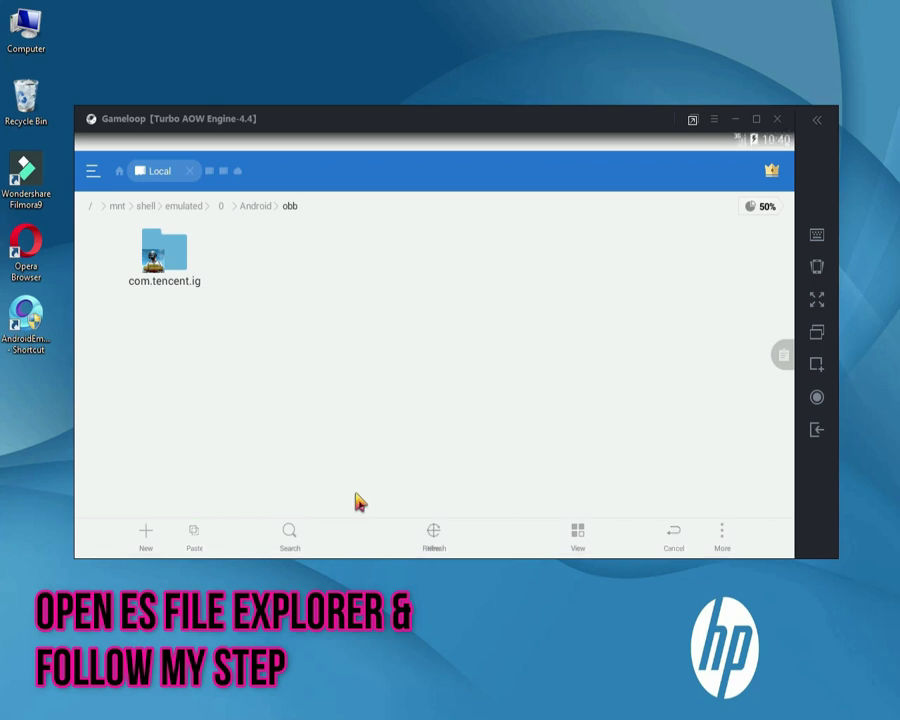
click(508, 433)
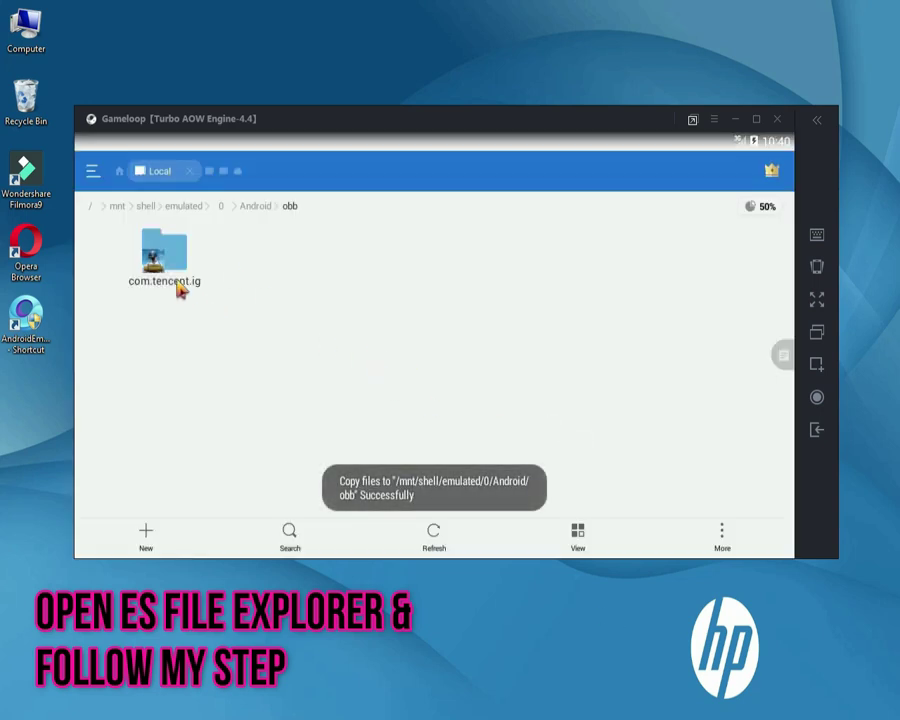
click(180, 290)
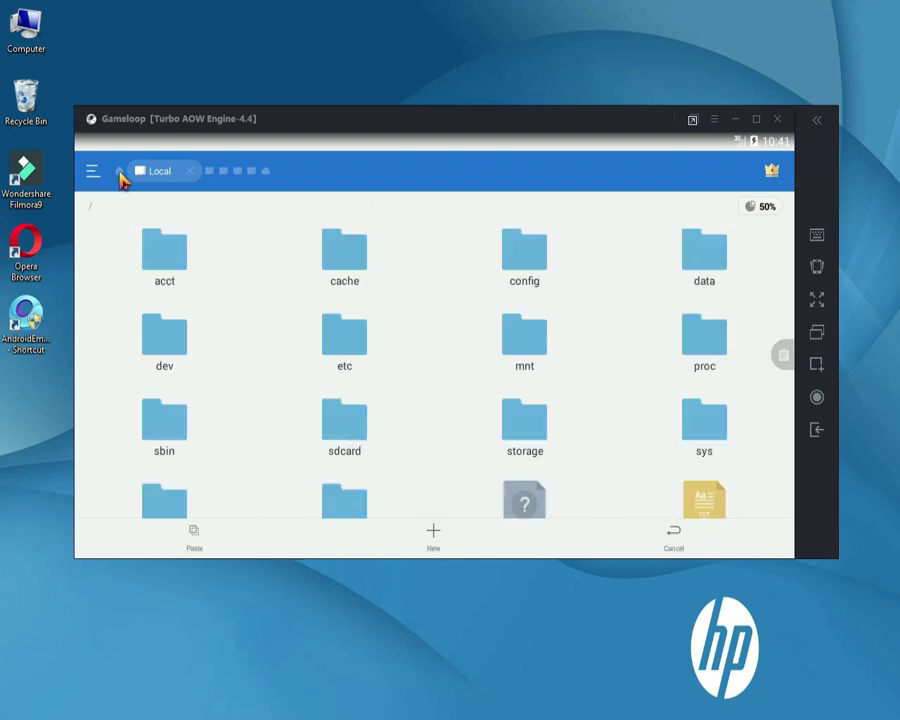
click(119, 172)
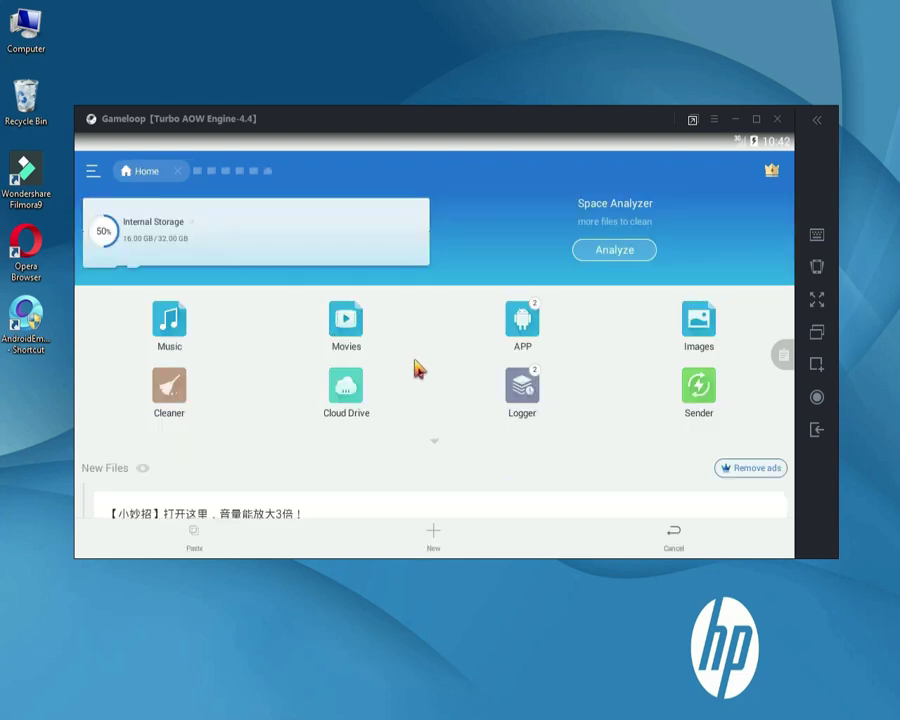
click(817, 431)
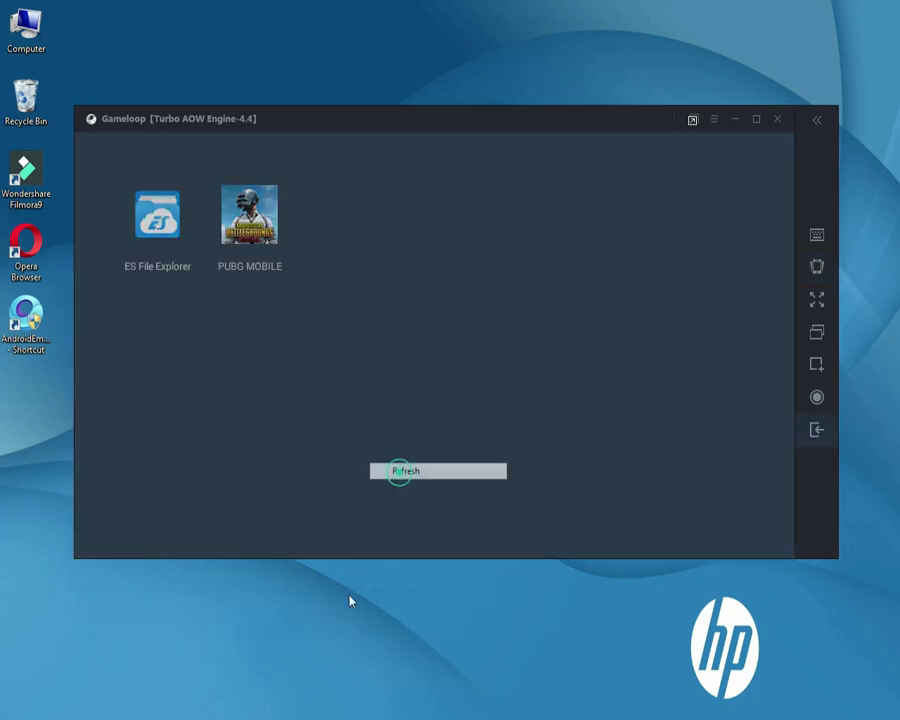
- Launch PUBG MOBILE, dismiss the resource download selection and exit the game from its loading screen
right_click(346, 630)
click(370, 466)
mouse_move(428, 118)
mouse_down()
mouse_move(492, 92)
mouse_move(349, 147)
mouse_move(443, 128)
mouse_up()
click(280, 228)
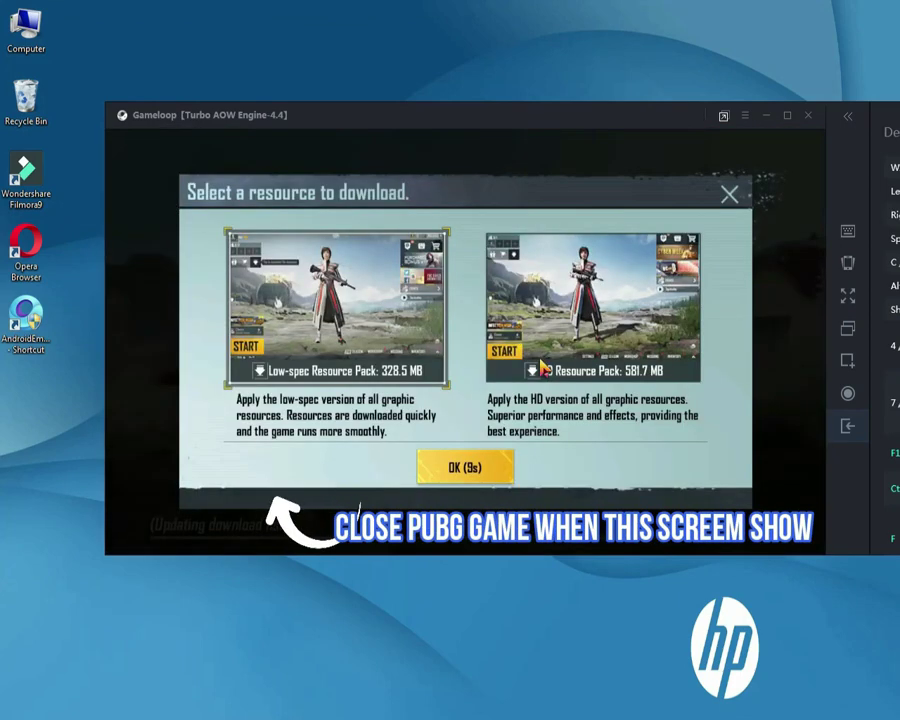
click(729, 193)
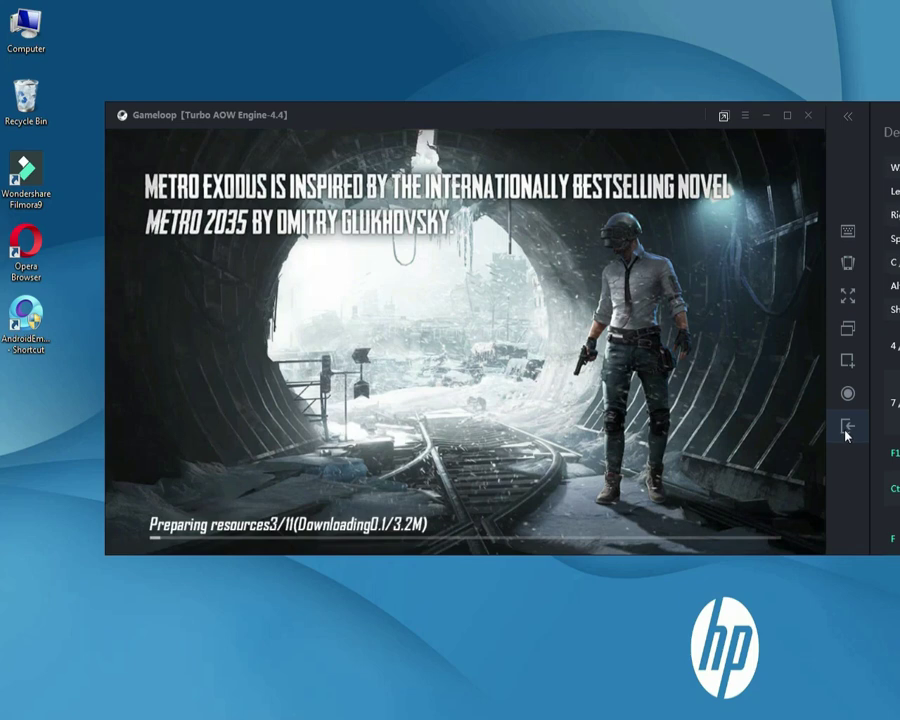
click(847, 428)
- Reopen ES File Explorer, skip the ad and go back to the root directory
click(280, 212)
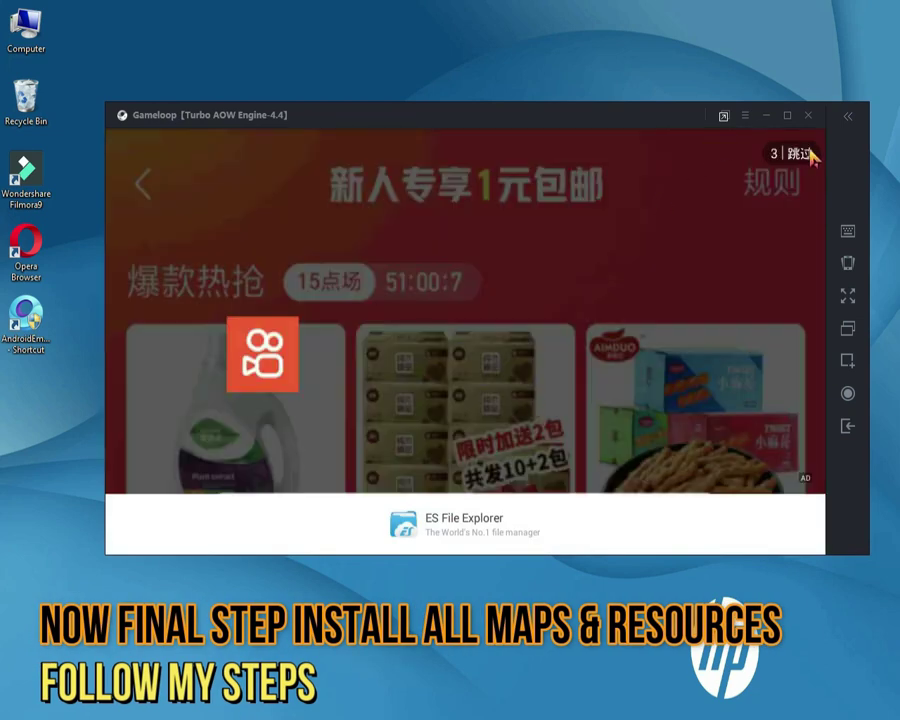
click(800, 154)
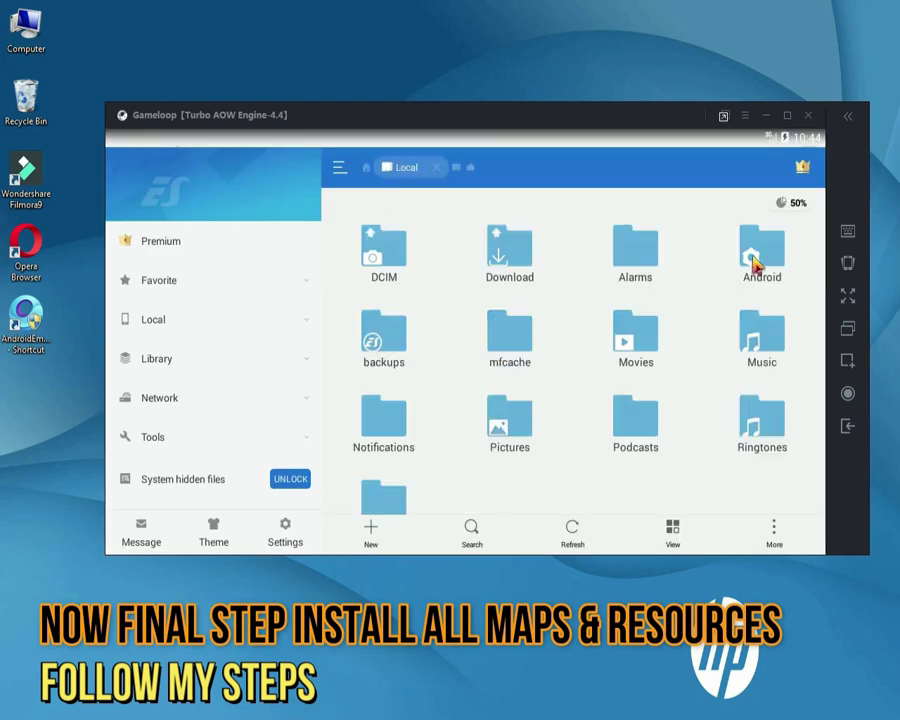
click(755, 262)
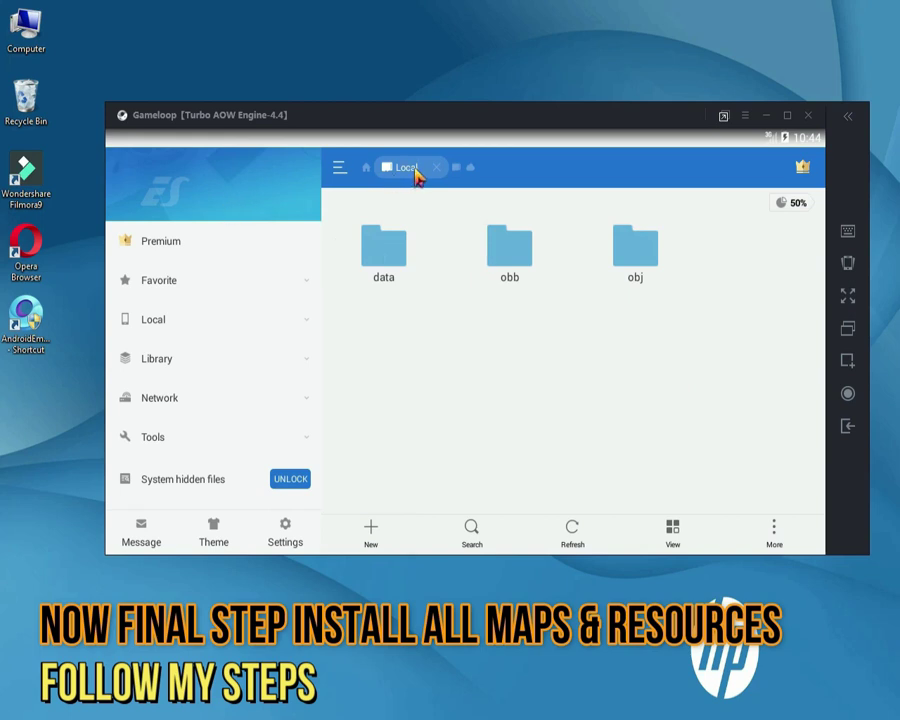
click(338, 172)
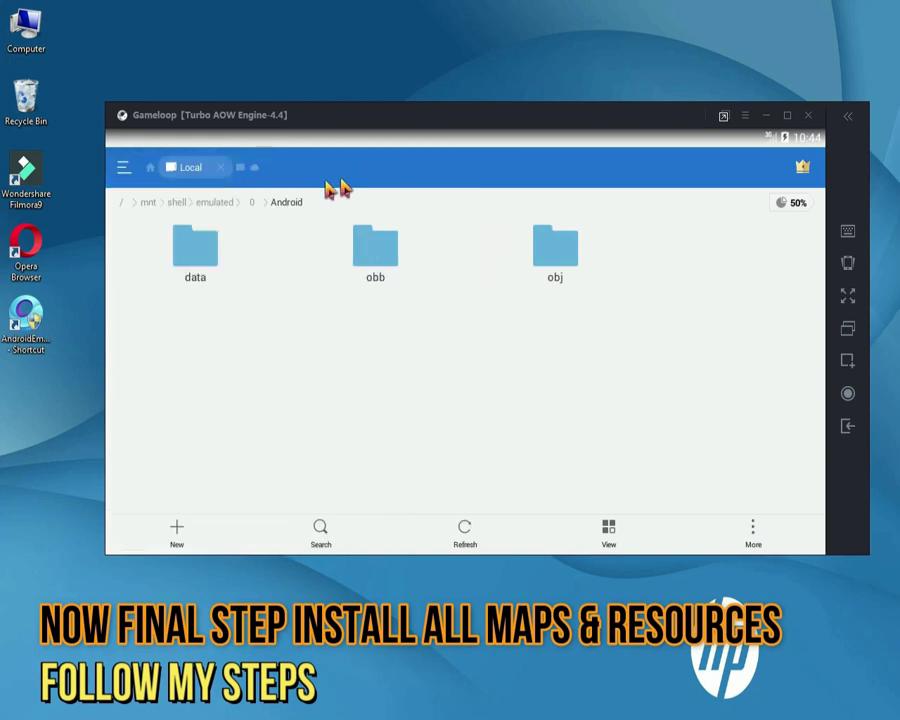
click(121, 202)
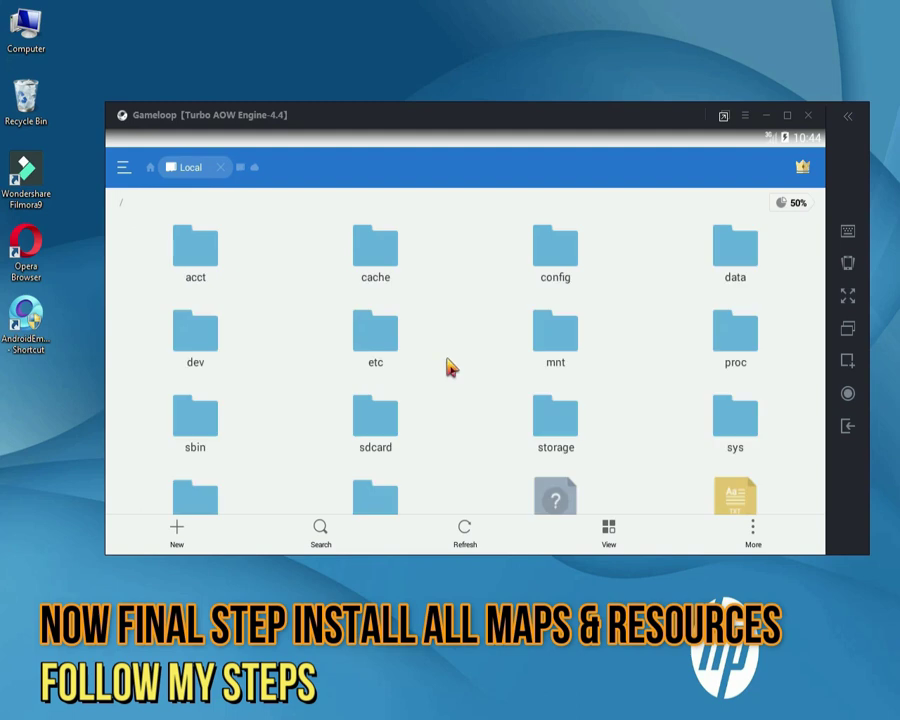
- Copy the Paks folder from /data/share1/Pubg
click(730, 254)
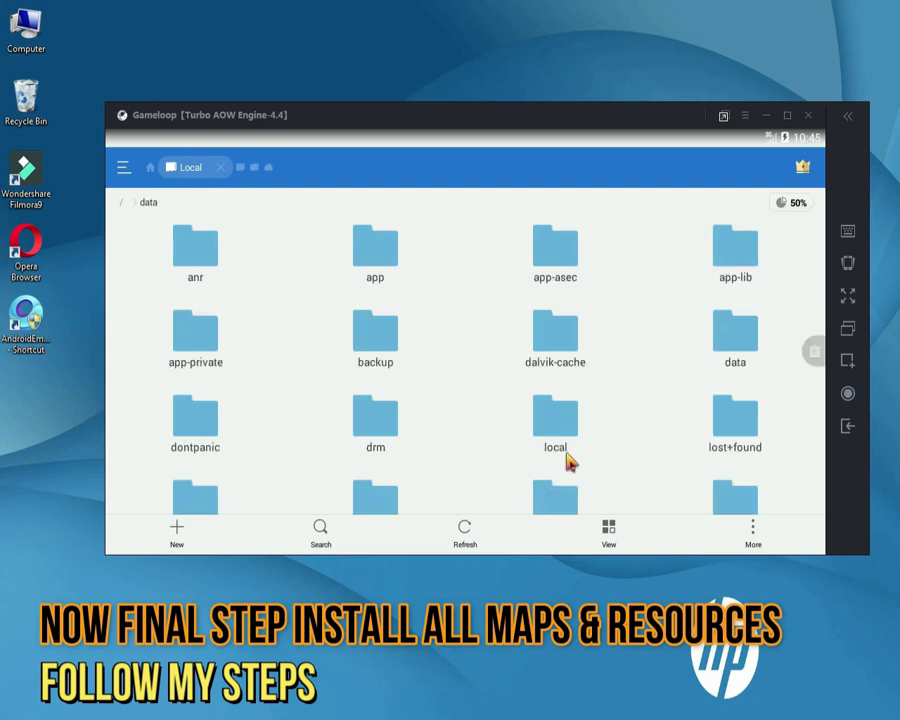
scroll(630, 395, down, 3)
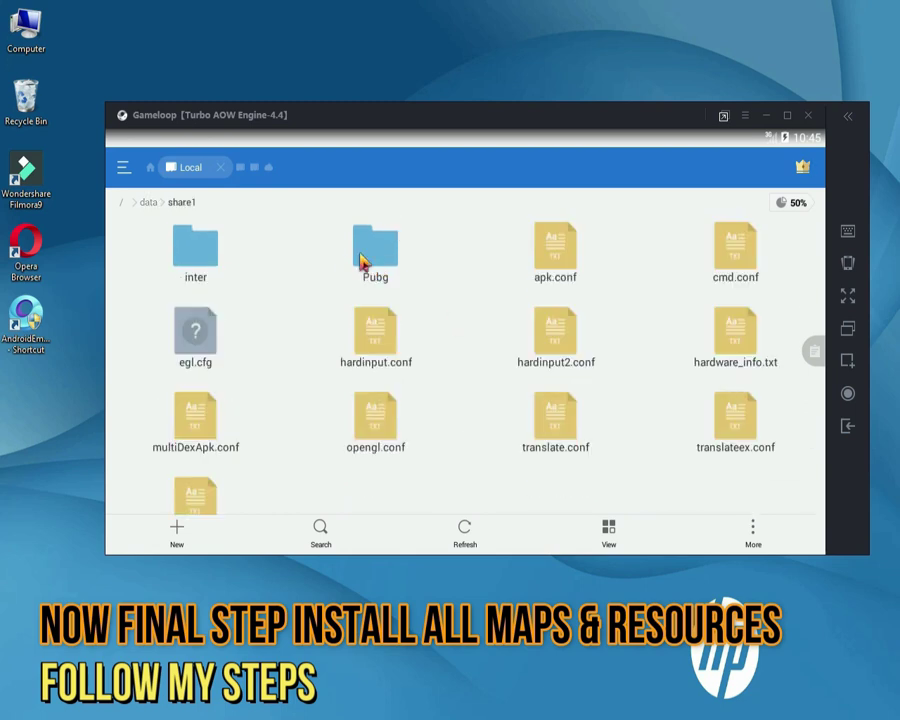
click(366, 258)
click(378, 262)
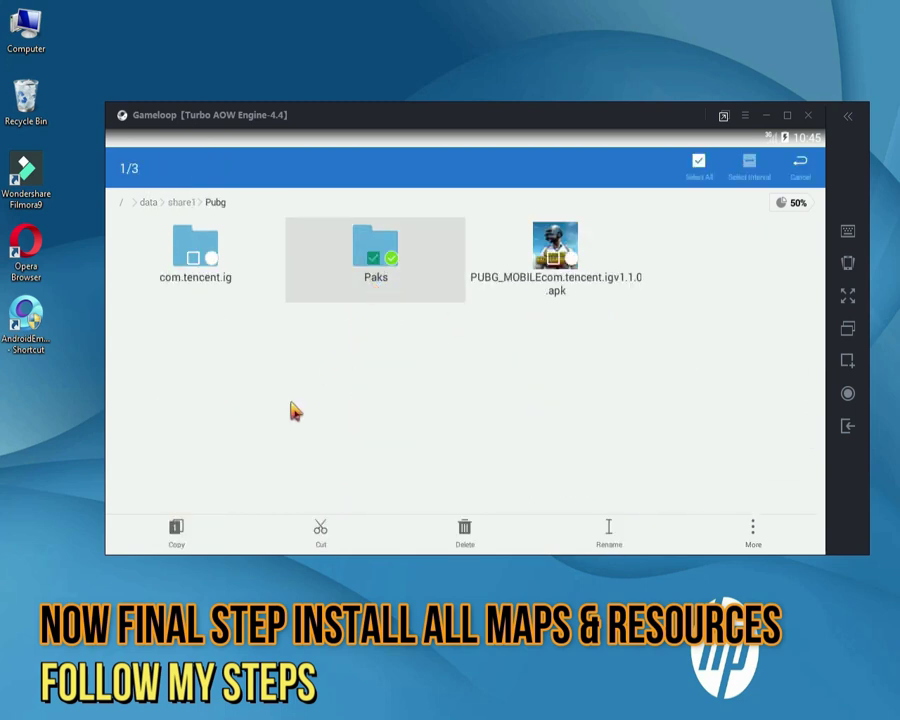
click(177, 535)
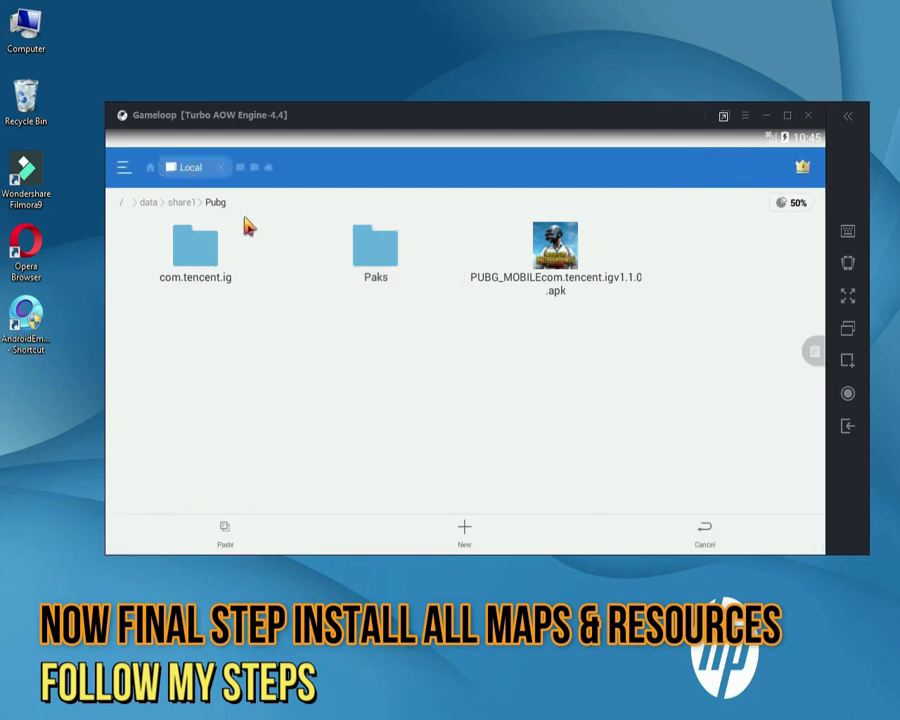
- Paste Paks into Internal Storage under Android/data/com.tencent.ig/files/UE4Game/ShadowTrackerExtra/ShadowTrackerExtra/Saved, overwriting all existing files
click(150, 168)
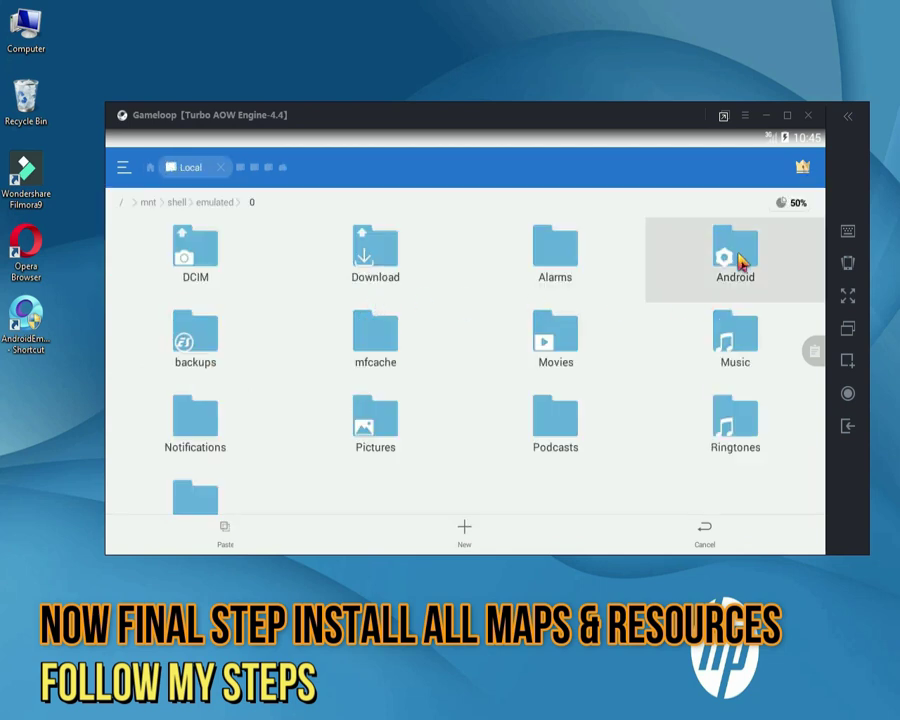
click(740, 260)
click(211, 269)
click(570, 286)
click(370, 243)
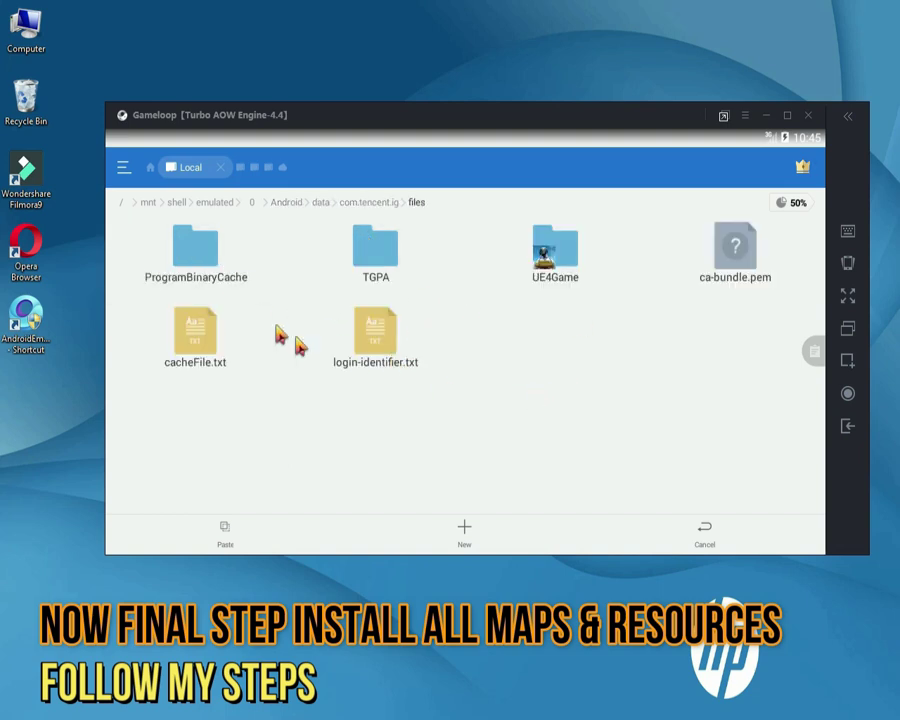
click(540, 252)
click(255, 290)
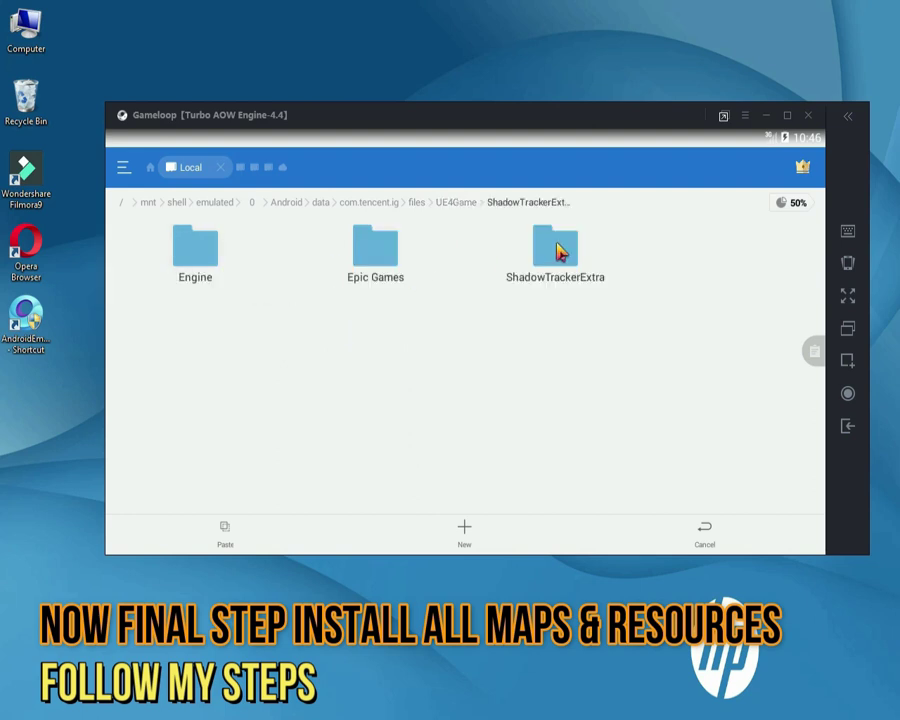
click(557, 251)
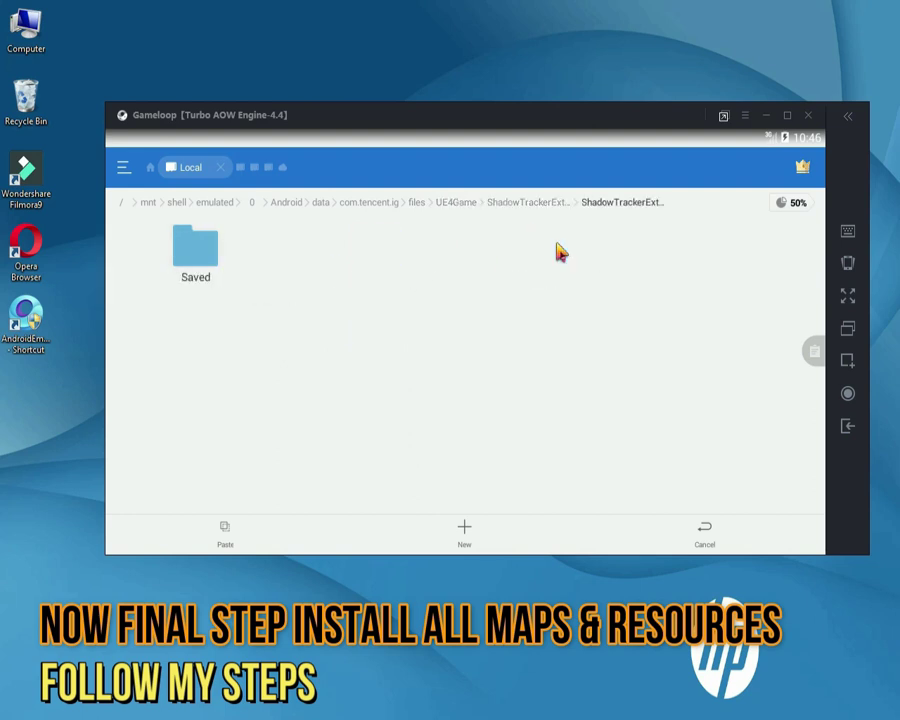
click(190, 258)
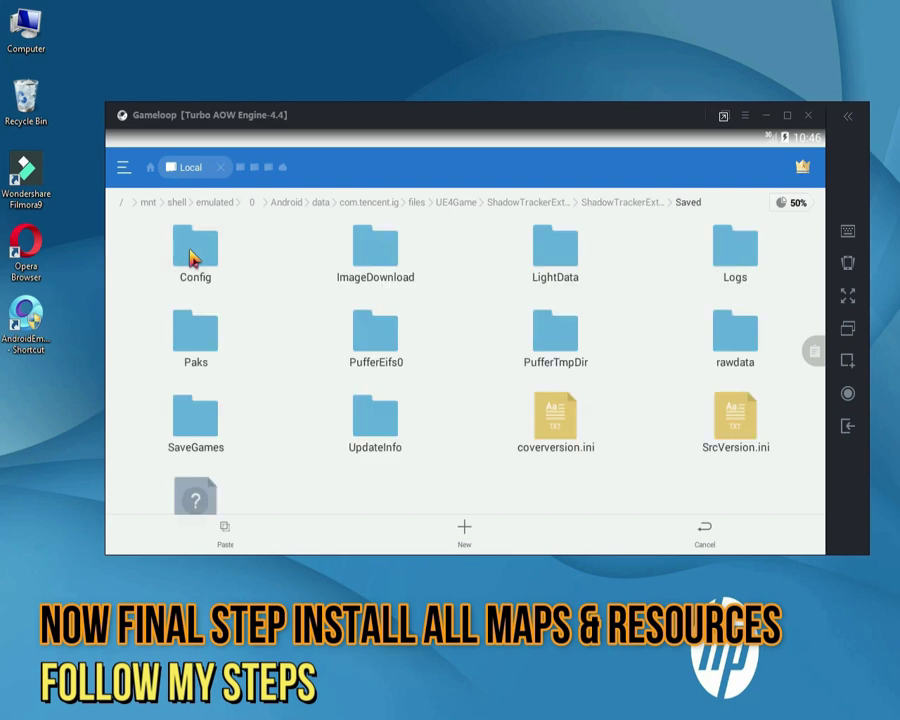
click(226, 536)
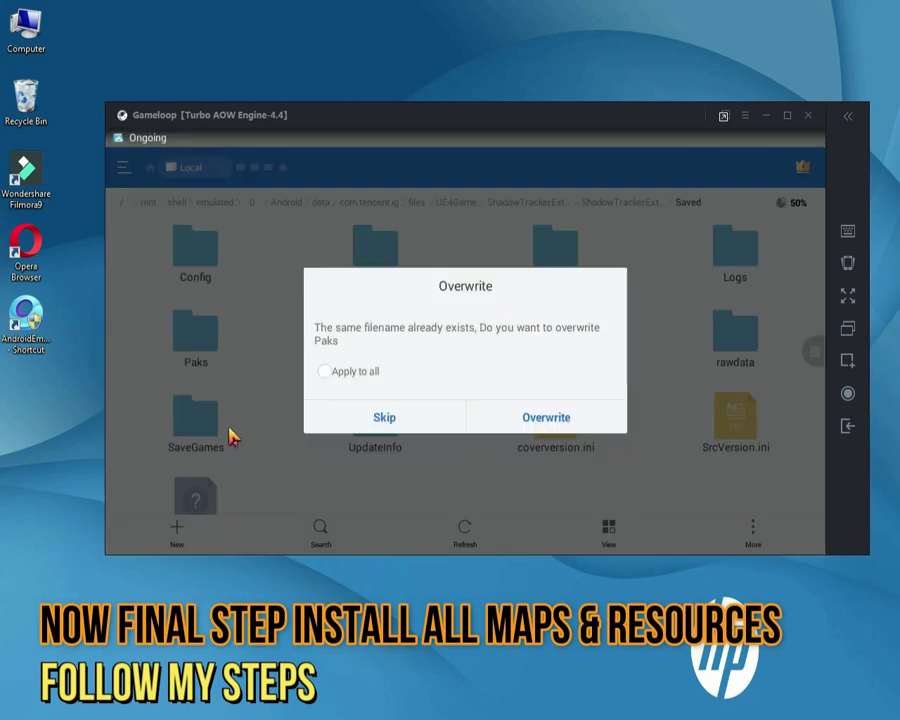
click(350, 372)
click(503, 422)
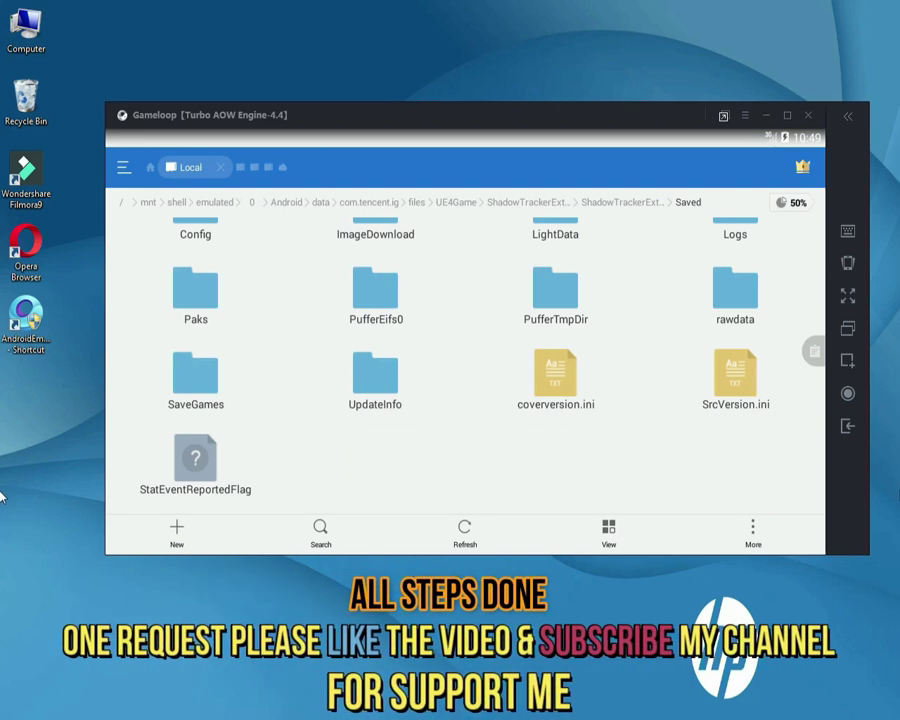
- Exit ES File Explorer and launch PUBG MOBILE
click(847, 427)
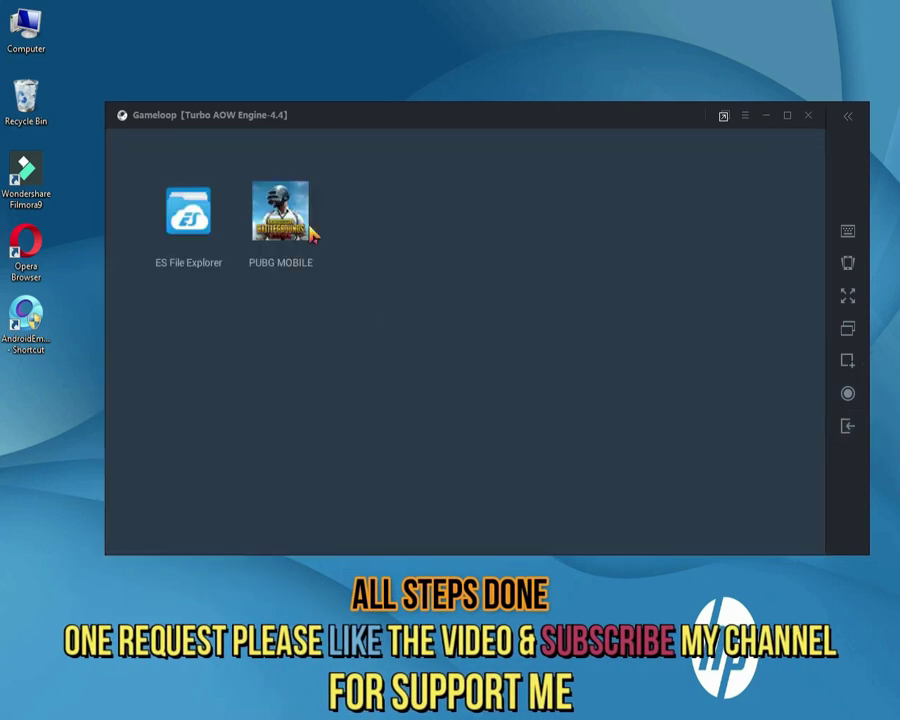
click(280, 210)
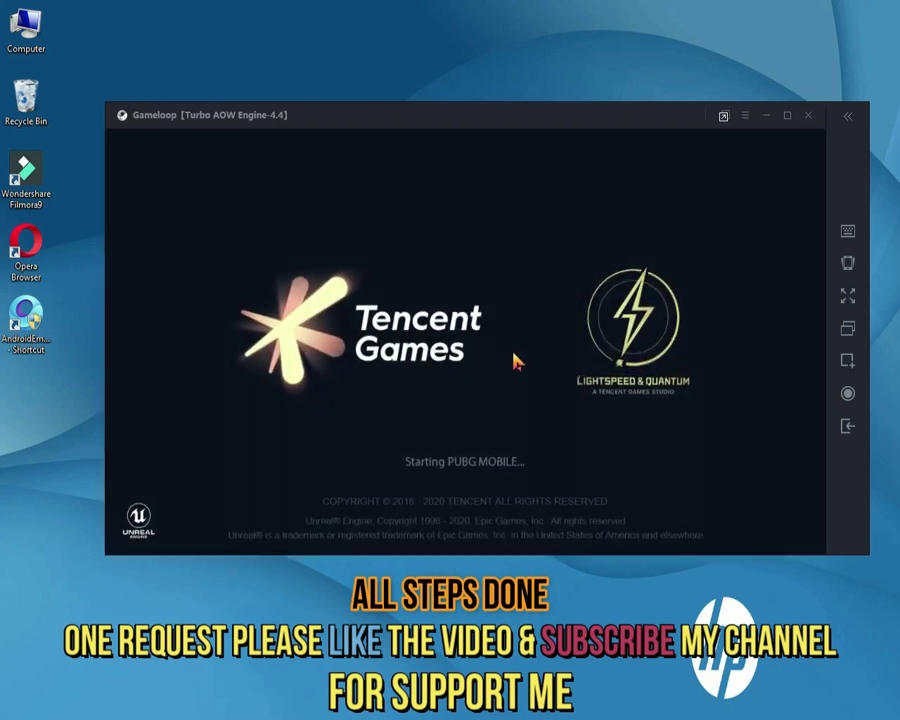